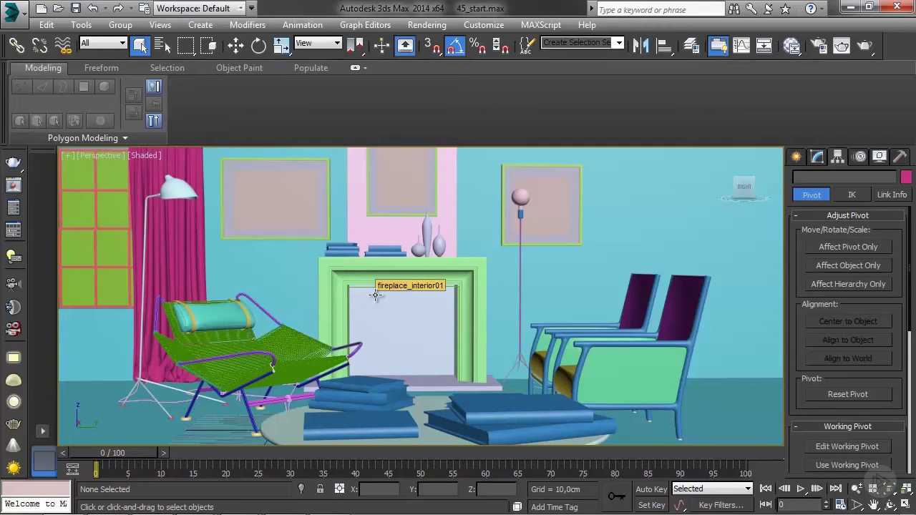
# Switch the viewport to the Top view in wireframe display and frame the corner of the fireplace mantel
pyautogui.press('t')
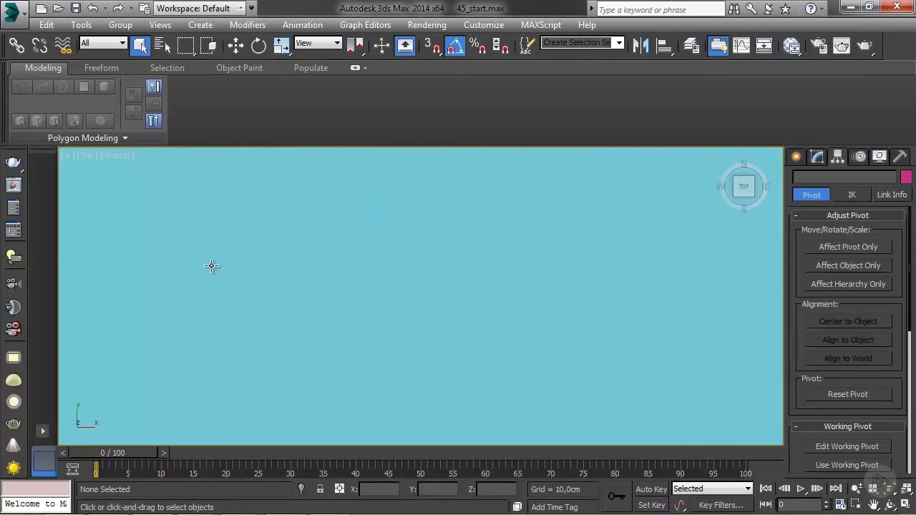
pyautogui.click(118, 156)
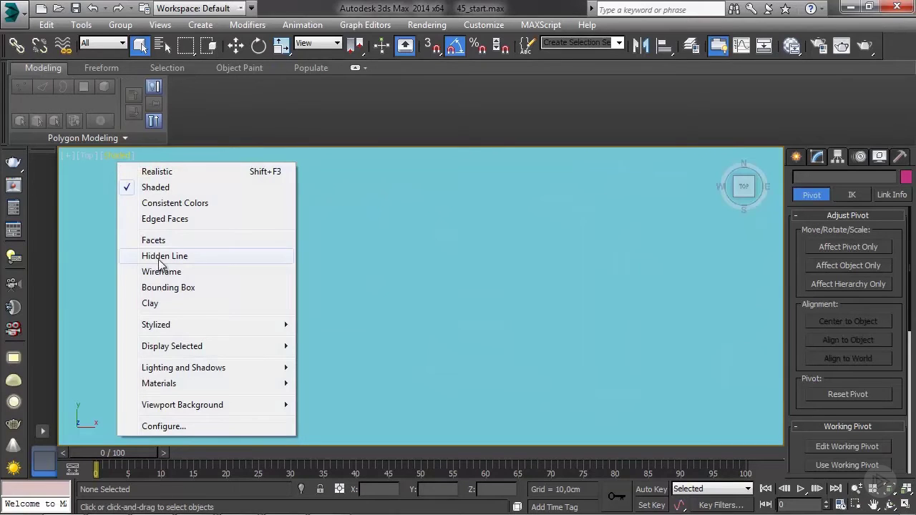
pyautogui.click(189, 274)
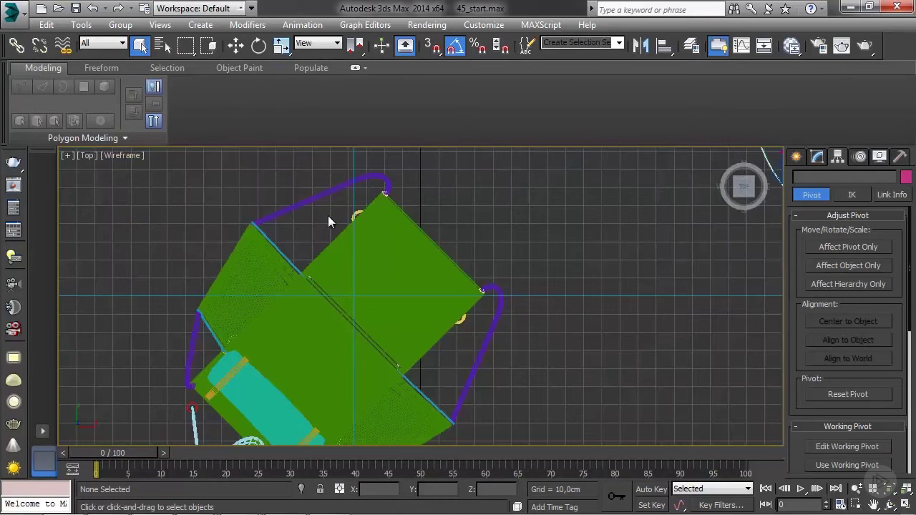
pyautogui.scroll(-3, 328, 215)
pyautogui.moveTo(328, 216); pyautogui.dragTo(507, 304, button='middle')
pyautogui.moveTo(428, 210); pyautogui.dragTo(423, 292, button='middle')
pyautogui.scroll(3, 424, 292)
pyautogui.scroll(4, 425, 292)
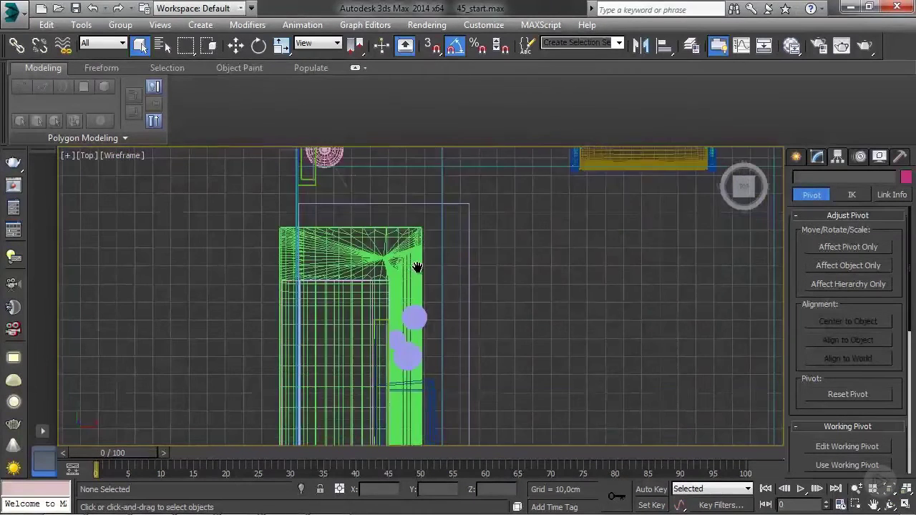
# Create a box about 4.8 cm long, 7 cm wide and 34.7 cm high on the mantel beside the vases
pyautogui.click(797, 157)
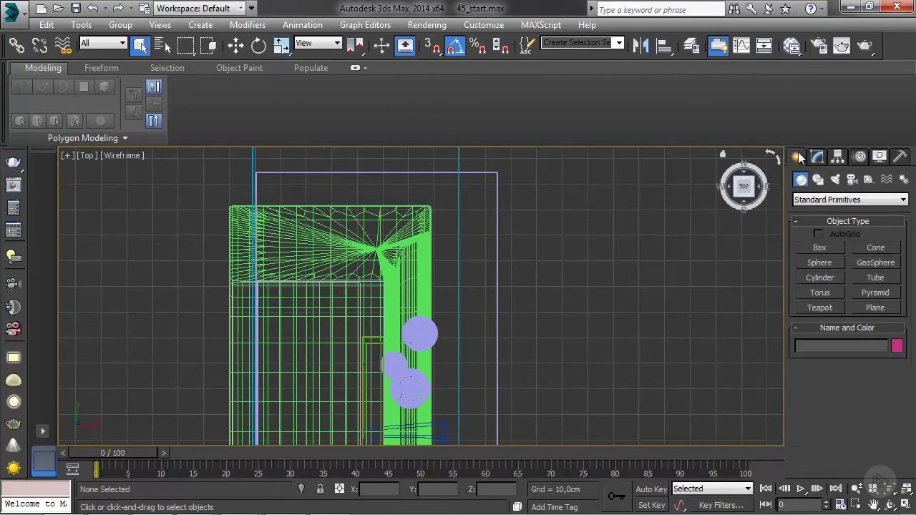
pyautogui.click(819, 247)
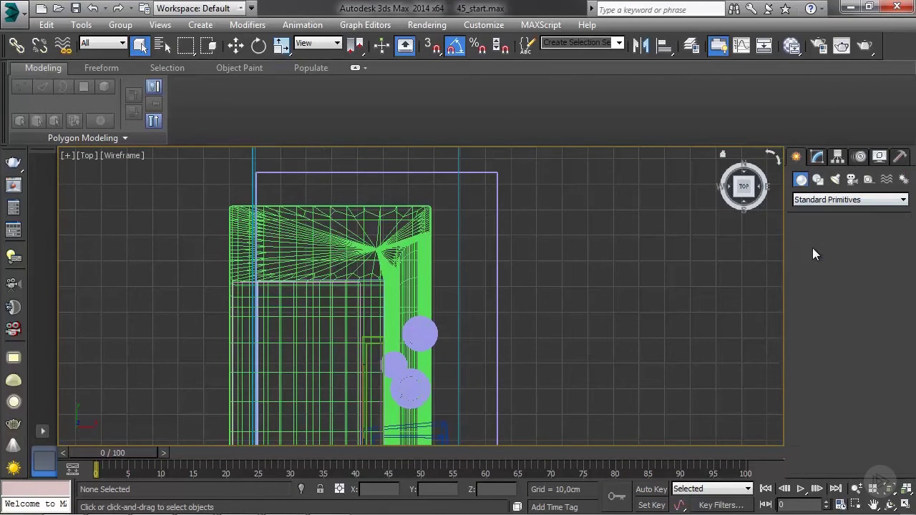
pyautogui.moveTo(417, 263); pyautogui.dragTo(424, 271)
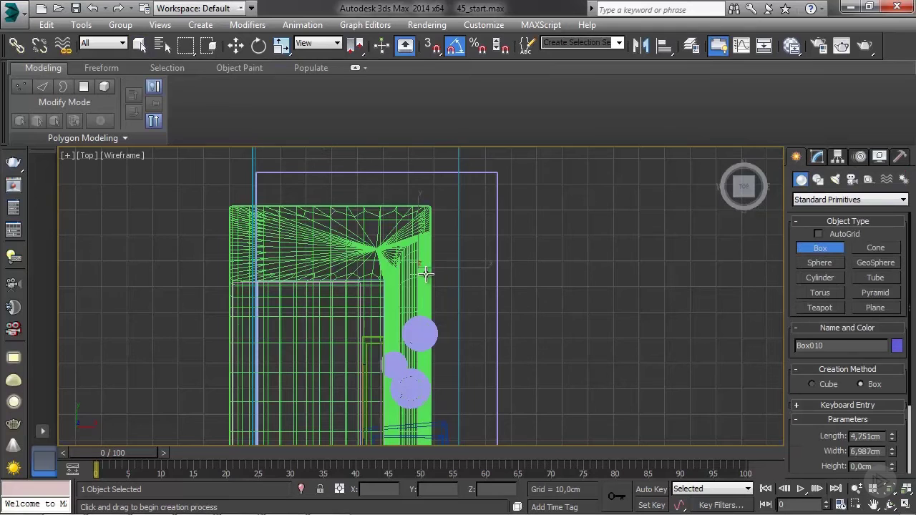
pyautogui.rightClick(411, 214)
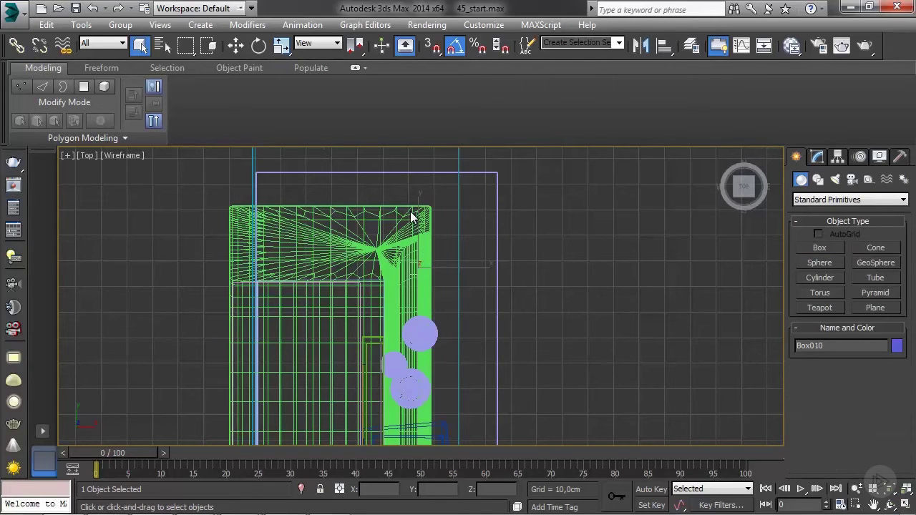
# Raise the new box in the Left view so that its base rests on the mantel's top surface
pyautogui.press('l')
pyautogui.scroll(-8, 460, 262)
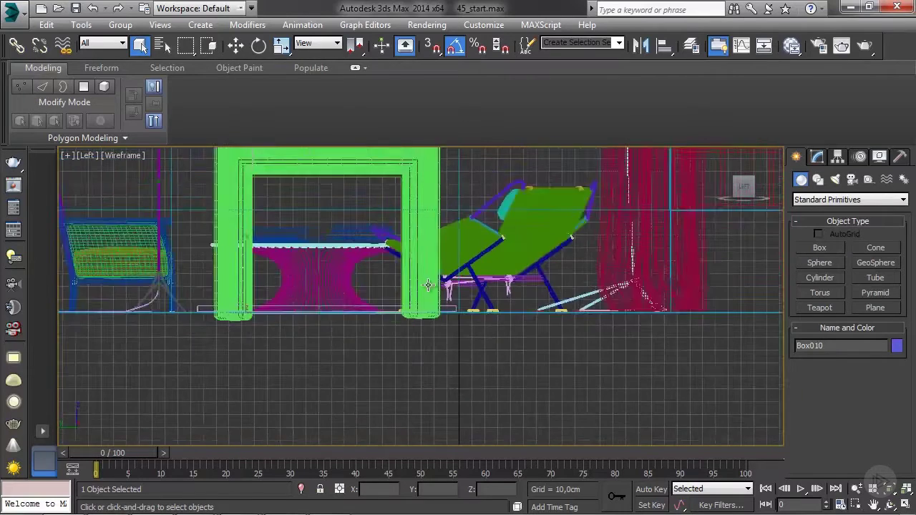
pyautogui.press('w')
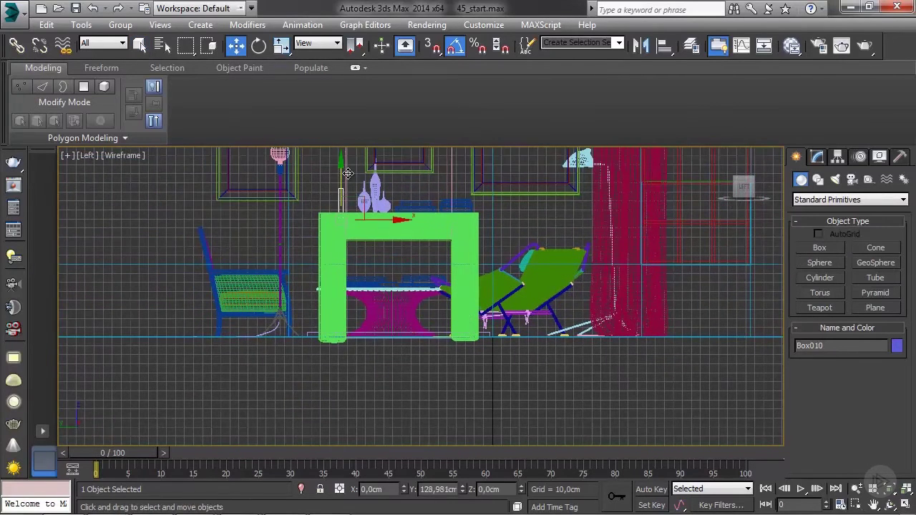
pyautogui.scroll(6, 350, 286)
pyautogui.scroll(3, 350, 283)
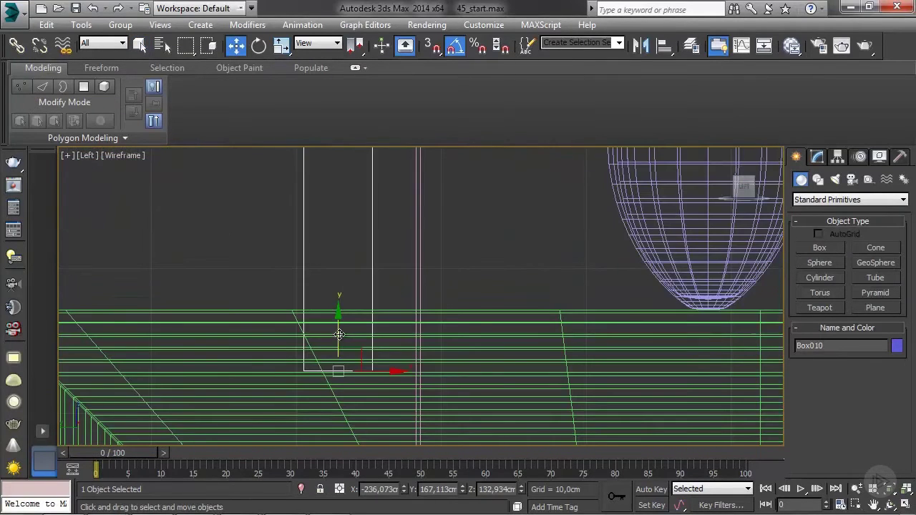
pyautogui.moveTo(344, 333); pyautogui.dragTo(351, 274)
pyautogui.scroll(-5, 451, 312)
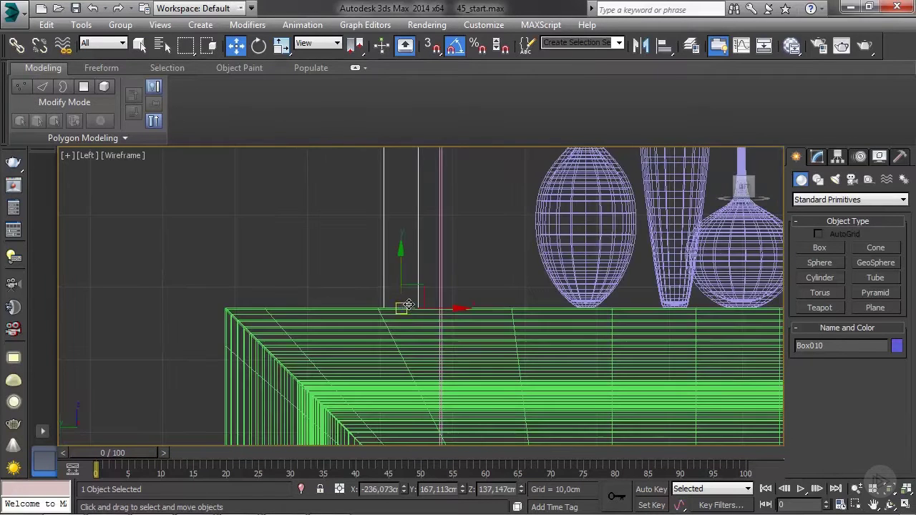
pyautogui.moveTo(484, 265); pyautogui.dragTo(441, 341, button='middle')
pyautogui.scroll(-2, 440, 341)
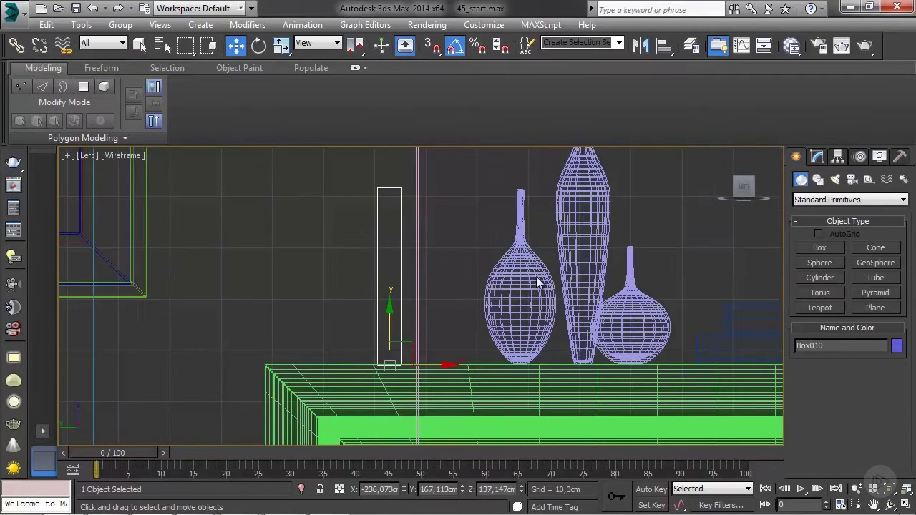
# Set the box's length and width to 5 cm
pyautogui.click(817, 158)
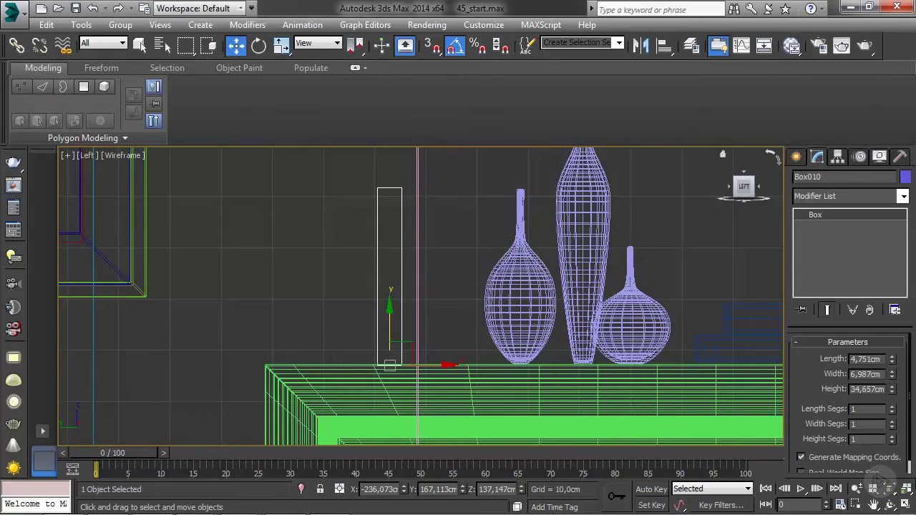
pyautogui.moveTo(883, 360); pyautogui.dragTo(811, 359)
pyautogui.write('5')
pyautogui.press('Tab')
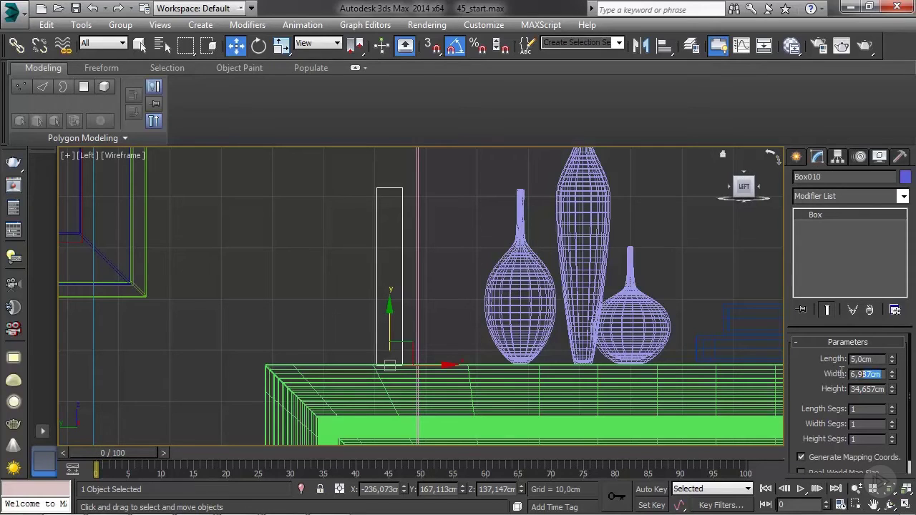
pyautogui.write('5,0cm')
# Set the box's length and width to 3 cm and its height to 35 cm
pyautogui.moveTo(875, 359); pyautogui.dragTo(803, 354)
pyautogui.write('3')
pyautogui.press('Tab')
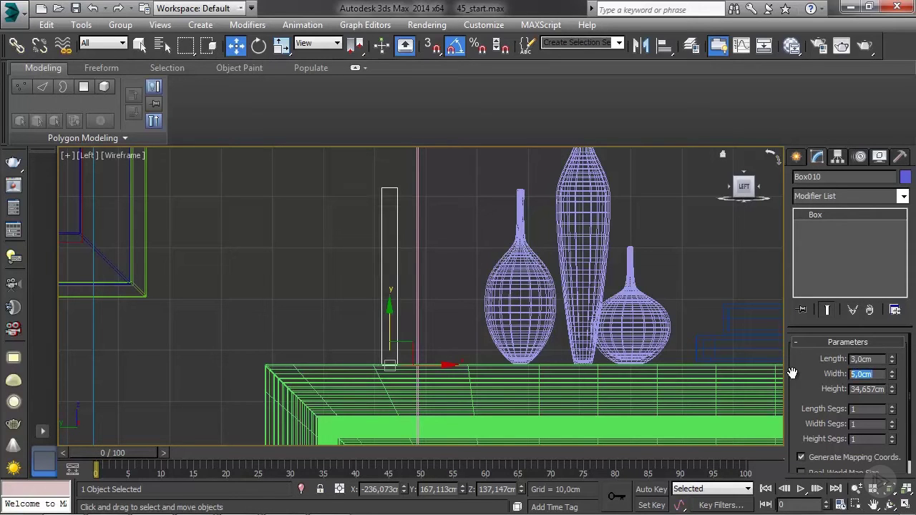
pyautogui.write('3')
pyautogui.doubleClick(852, 389)
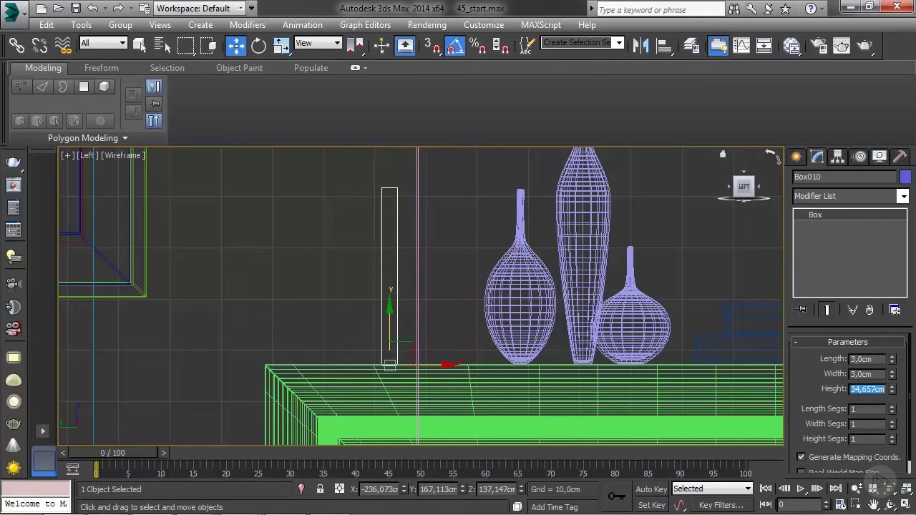
pyautogui.write('35')
pyautogui.press('Return')
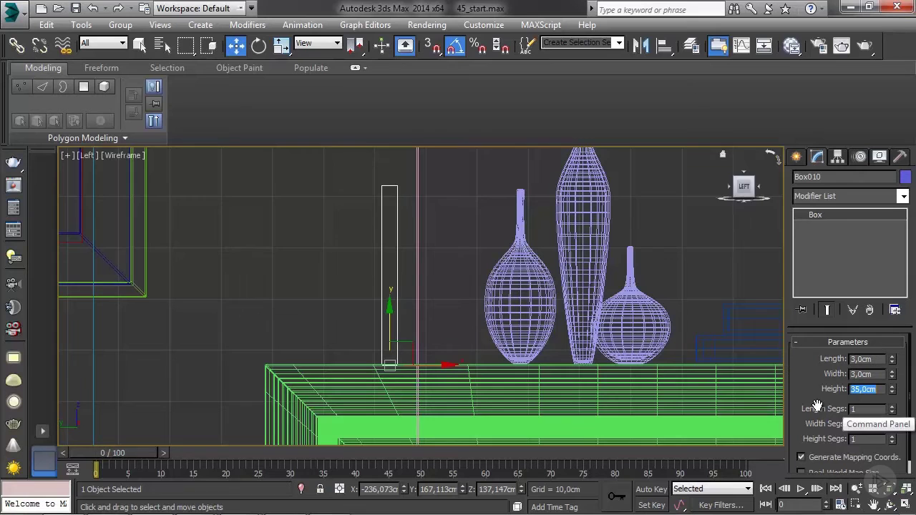
# Rename the box lamp_base01 and convert it to an Editable Poly
pyautogui.moveTo(371, 276); pyautogui.dragTo(403, 279, button='middle')
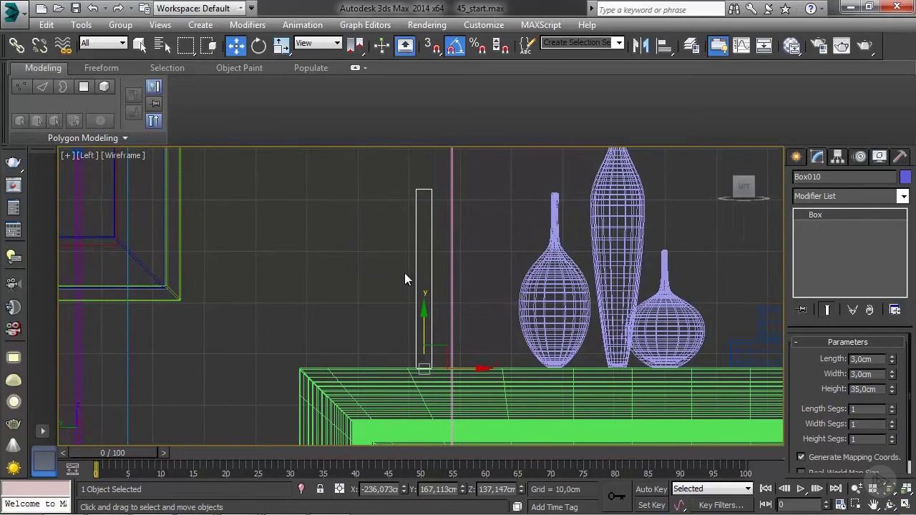
pyautogui.doubleClick(809, 177)
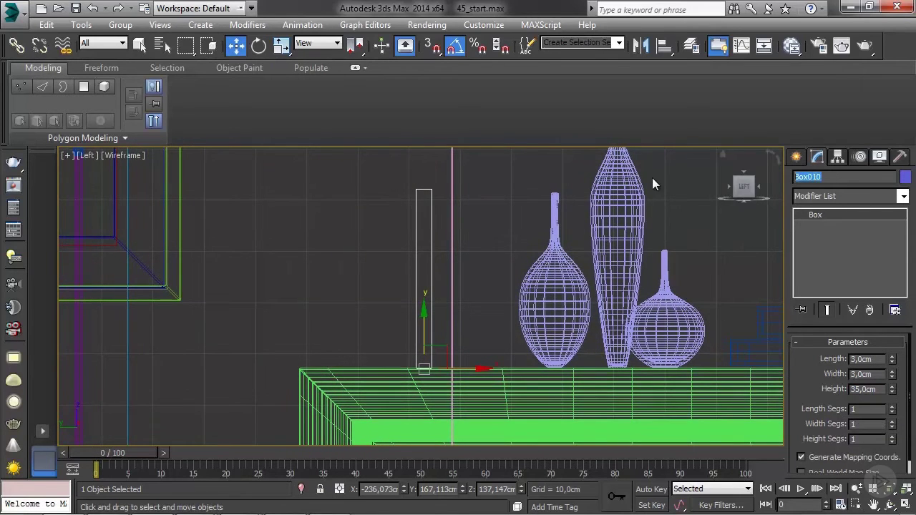
pyautogui.write('lamp_base01')
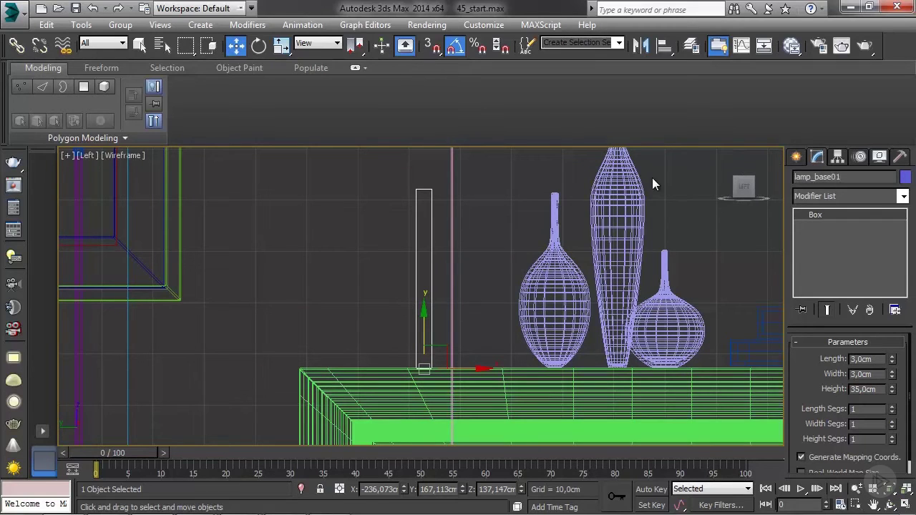
pyautogui.rightClick(419, 259)
pyautogui.moveTo(521, 391)
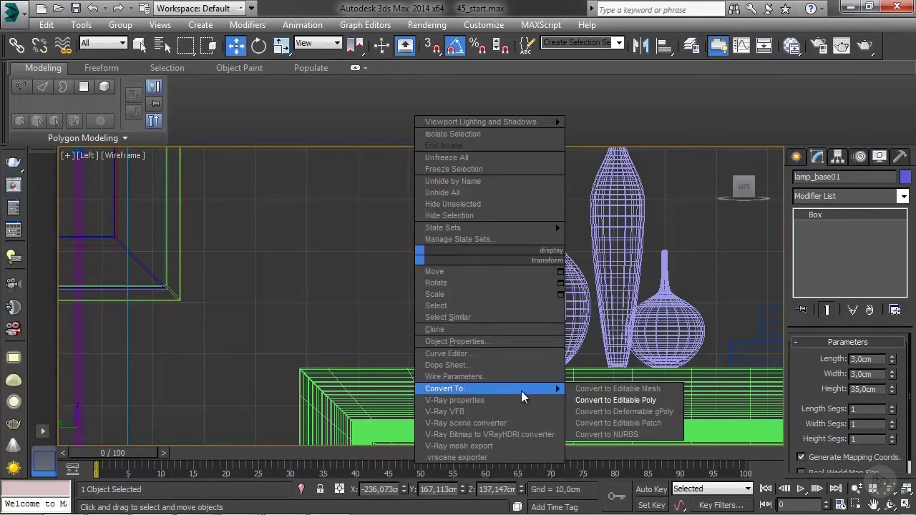
pyautogui.click(616, 400)
# Move the lamp base's top vertices in the Top view about 3.3 cm along negative X and 3.3 cm along positive Y
pyautogui.moveTo(797, 364); pyautogui.dragTo(793, 448)
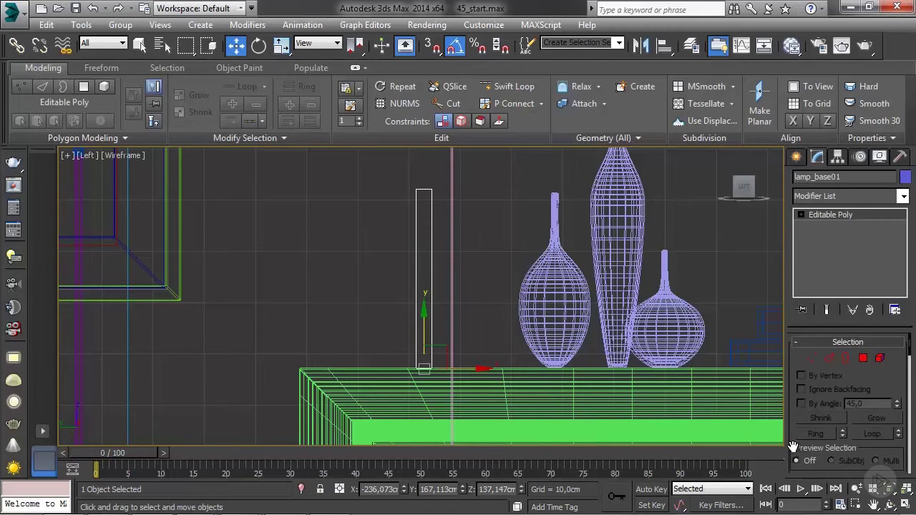
pyautogui.click(813, 359)
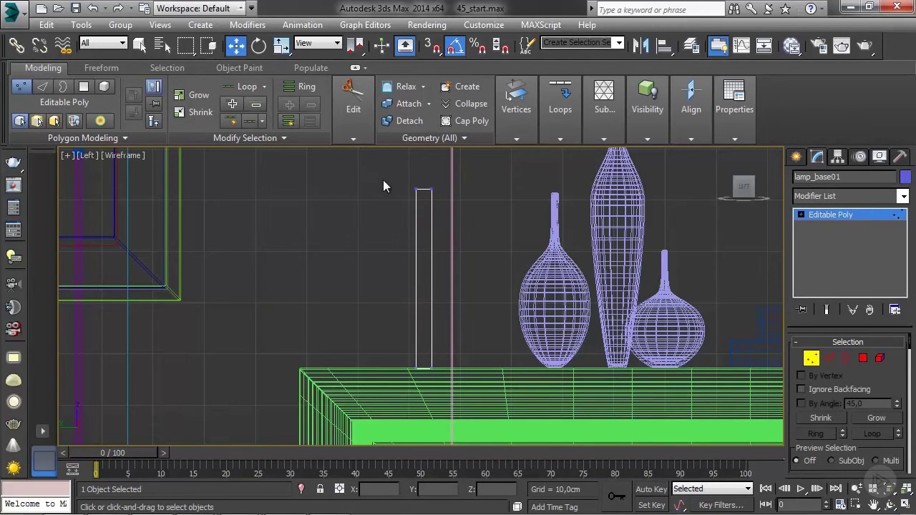
pyautogui.moveTo(383, 182); pyautogui.dragTo(505, 244)
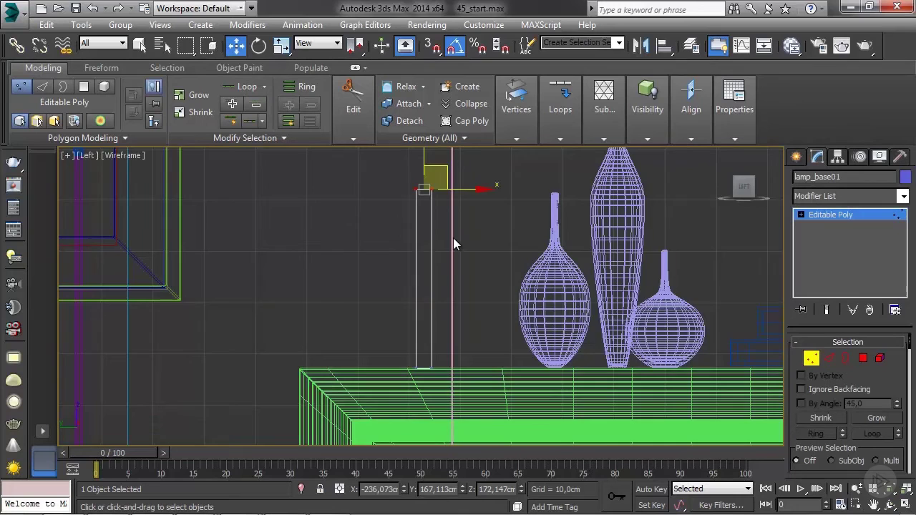
pyautogui.press('t')
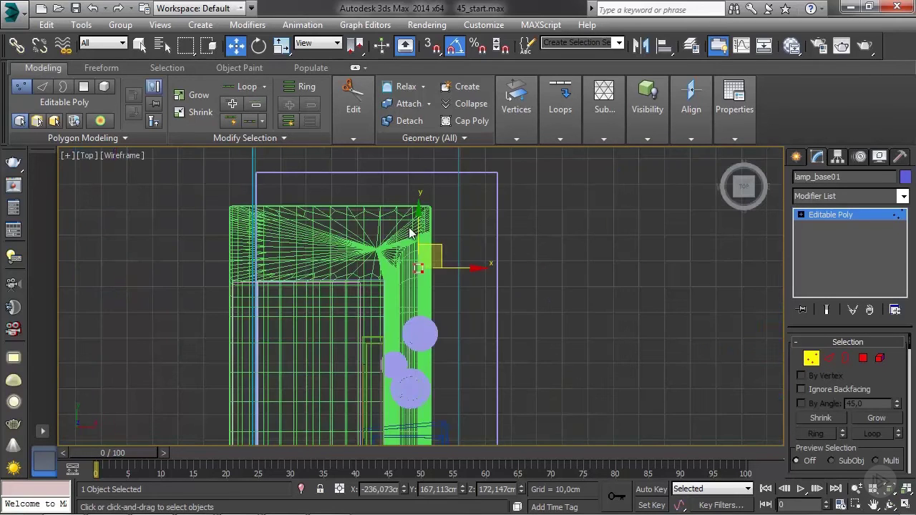
pyautogui.scroll(8, 412, 233)
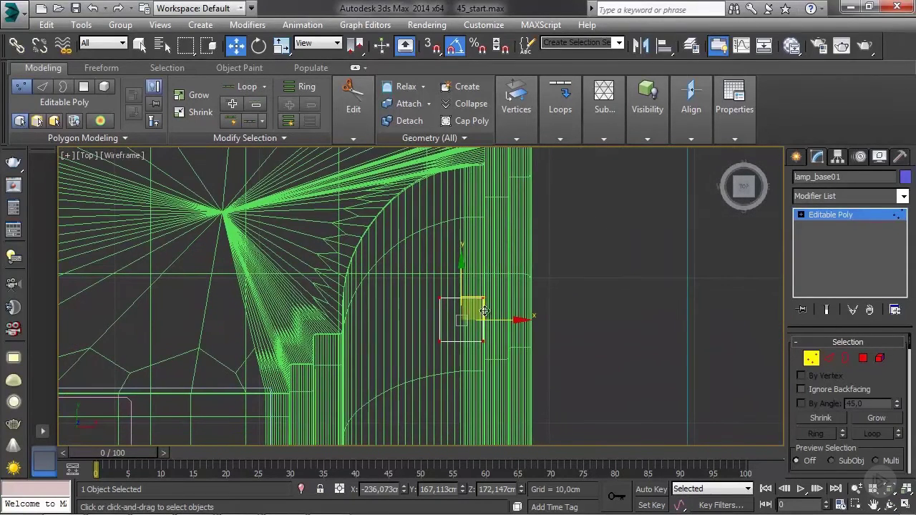
pyautogui.moveTo(485, 311); pyautogui.dragTo(436, 256)
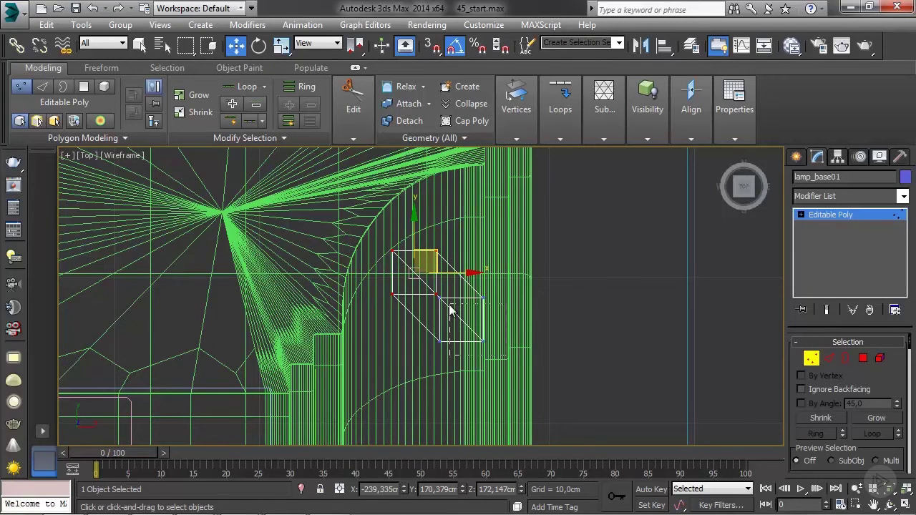
# Scale the lamp base's bottom vertices down uniformly so the leg tapers toward its foot, and leave vertex editing
pyautogui.moveTo(449, 305); pyautogui.dragTo(433, 297)
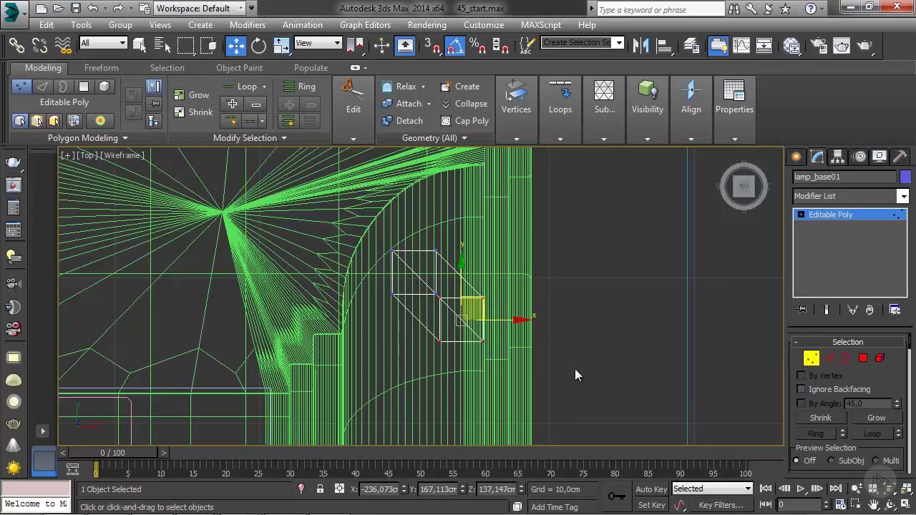
pyautogui.press('r')
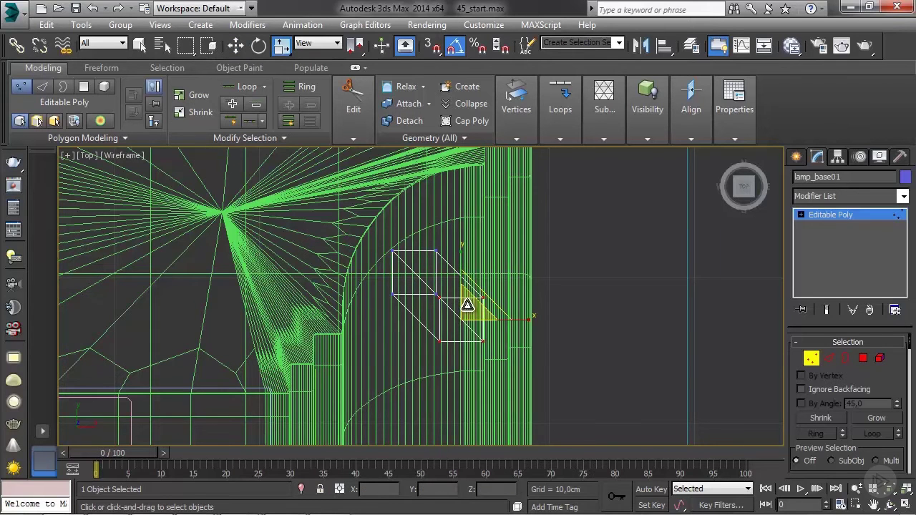
pyautogui.moveTo(466, 303); pyautogui.dragTo(454, 417)
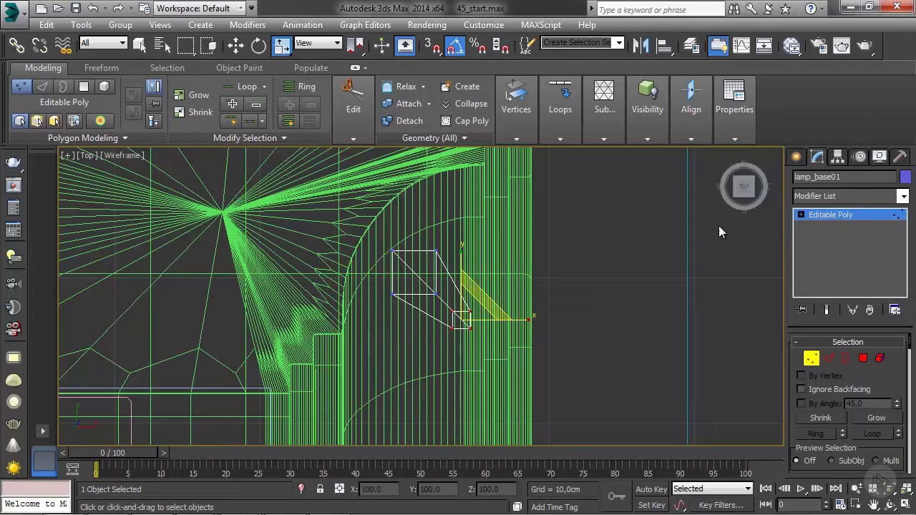
pyautogui.click(828, 215)
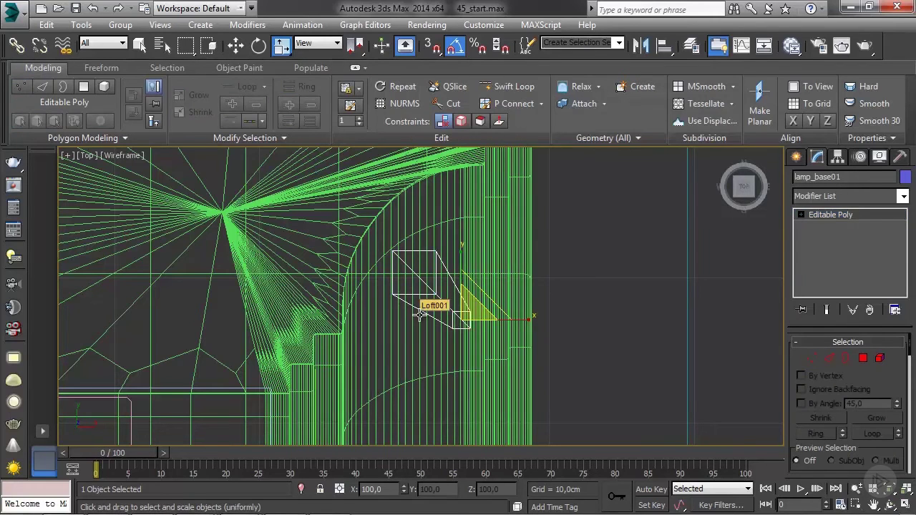
# Switch to a Perspective view with shaded display and frame the tapered lamp base on the mantel
pyautogui.press('p')
pyautogui.scroll(-5, 420, 314)
pyautogui.keyDown('alt'); pyautogui.moveTo(420, 315); pyautogui.dragTo(388, 271, button='middle'); pyautogui.keyUp('alt')
pyautogui.scroll(-4, 390, 276)
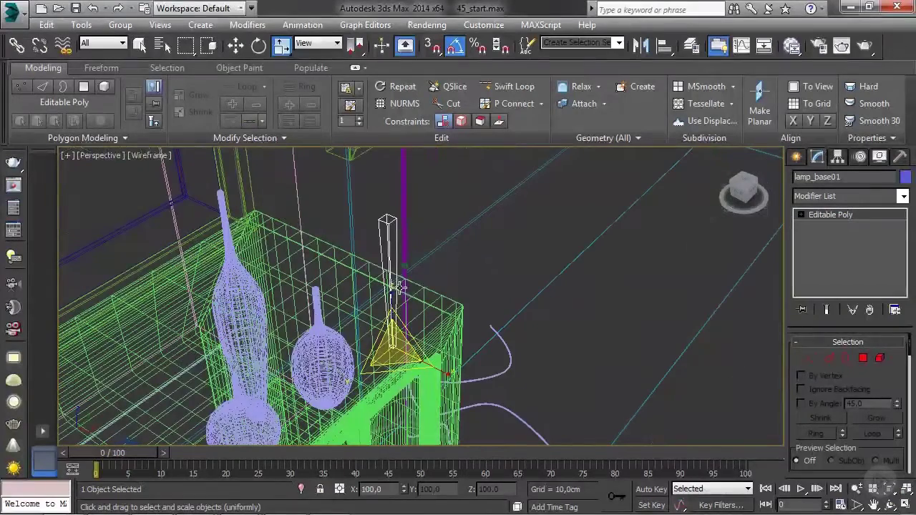
pyautogui.click(146, 156)
pyautogui.click(192, 187)
pyautogui.moveTo(368, 270)
pyautogui.keyDown('alt'); pyautogui.mouseDown(button='middle')
pyautogui.moveTo(365, 262)
pyautogui.moveTo(381, 266)
pyautogui.moveTo(391, 284)
pyautogui.moveTo(391, 317)
pyautogui.mouseUp(button='middle'); pyautogui.keyUp('alt')
pyautogui.scroll(3, 351, 258)
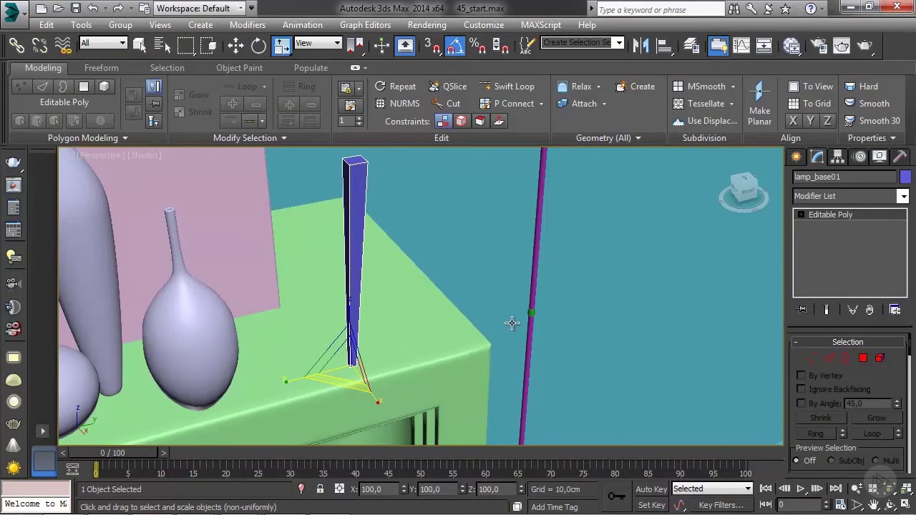
# Chamfer all edges of the lamp base leg by 0.05 cm with one segment and leave edge editing
pyautogui.click(829, 358)
pyautogui.moveTo(317, 227); pyautogui.dragTo(319, 253, button='middle')
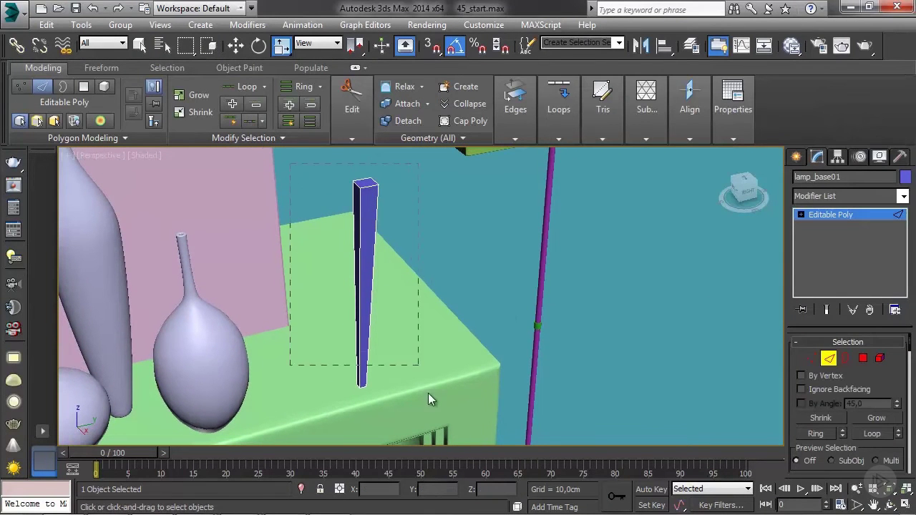
pyautogui.moveTo(428, 393); pyautogui.dragTo(445, 415)
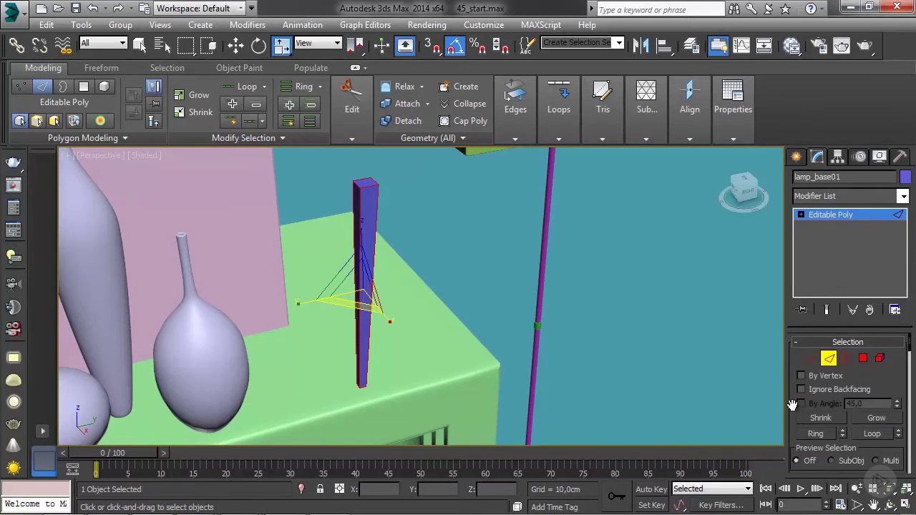
pyautogui.scroll(-5, 795, 403)
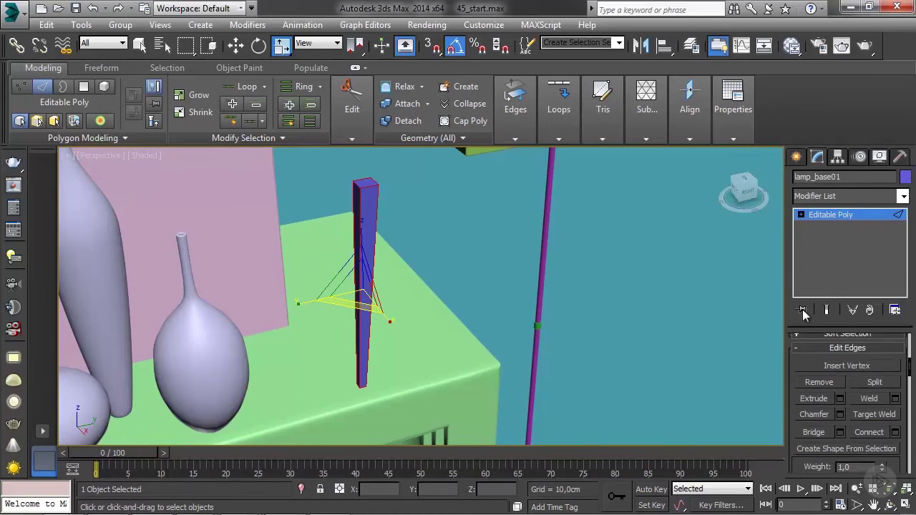
pyautogui.click(841, 415)
pyautogui.scroll(3, 363, 242)
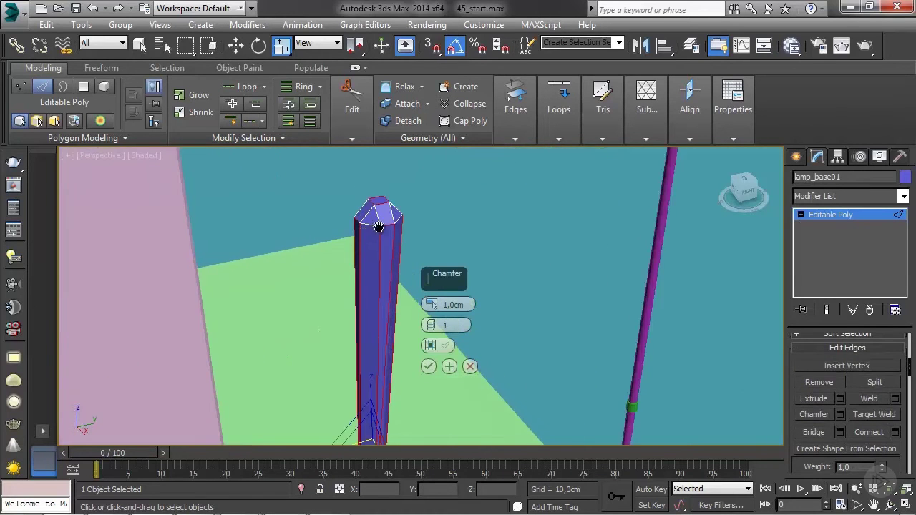
pyautogui.scroll(3, 363, 242)
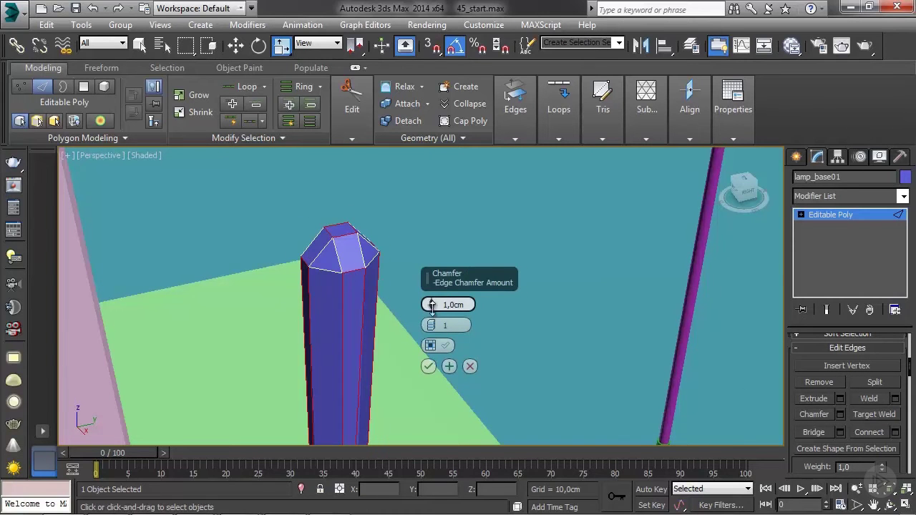
pyautogui.moveTo(433, 305); pyautogui.dragTo(436, 338)
pyautogui.click(433, 301)
pyautogui.click(433, 300)
pyautogui.click(433, 300)
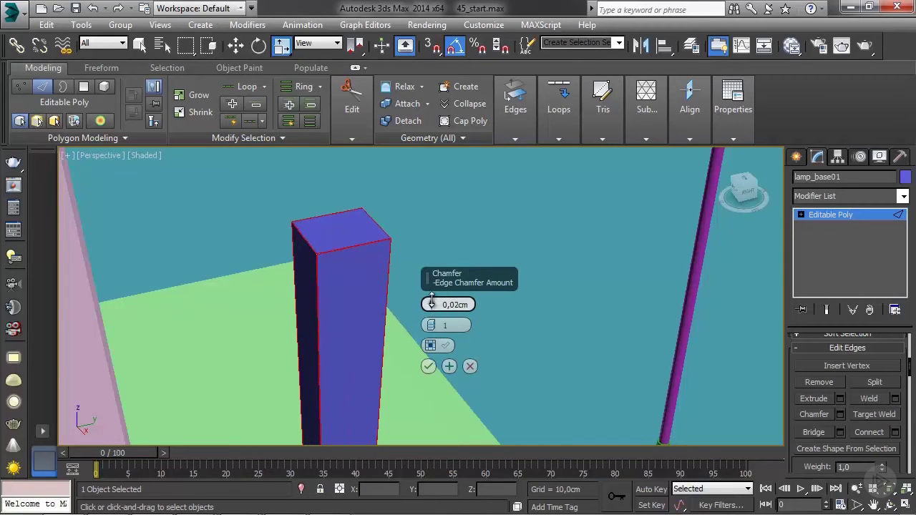
pyautogui.click(432, 300)
pyautogui.click(433, 300)
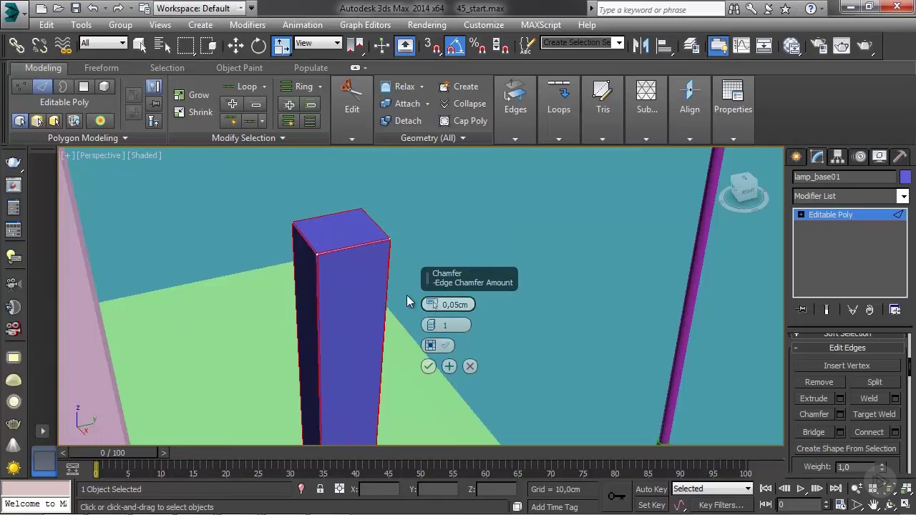
pyautogui.moveTo(330, 255)
pyautogui.keyDown('alt'); pyautogui.mouseDown(button='middle')
pyautogui.moveTo(399, 257)
pyautogui.moveTo(340, 247)
pyautogui.mouseUp(button='middle'); pyautogui.keyUp('alt')
pyautogui.click(428, 368)
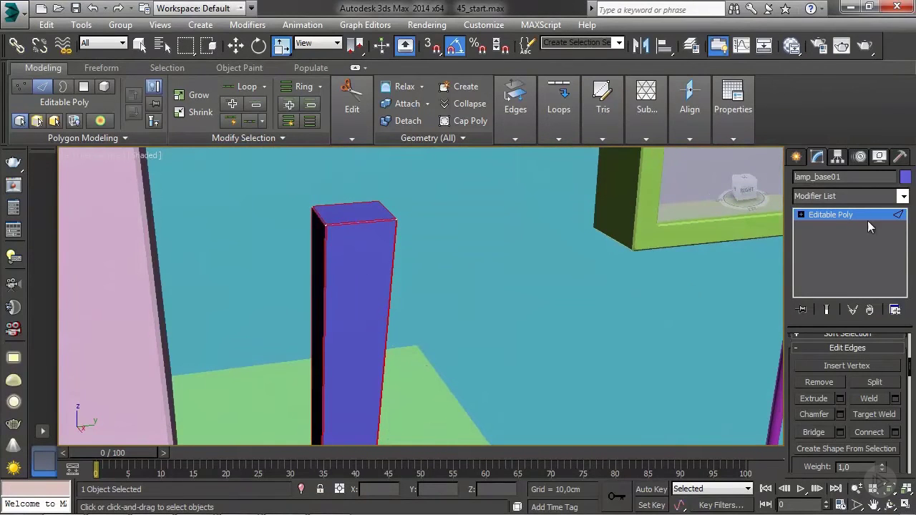
pyautogui.click(846, 216)
# Switch to the Top view with wireframe display to see the whole lamp base leg from above
pyautogui.keyDown('alt'); pyautogui.moveTo(483, 277); pyautogui.dragTo(444, 343, button='middle'); pyautogui.keyUp('alt')
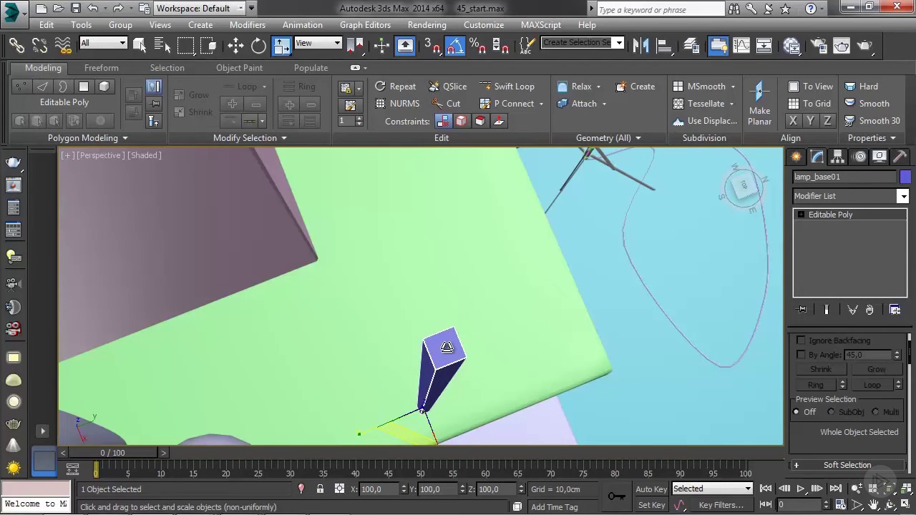
pyautogui.press('t')
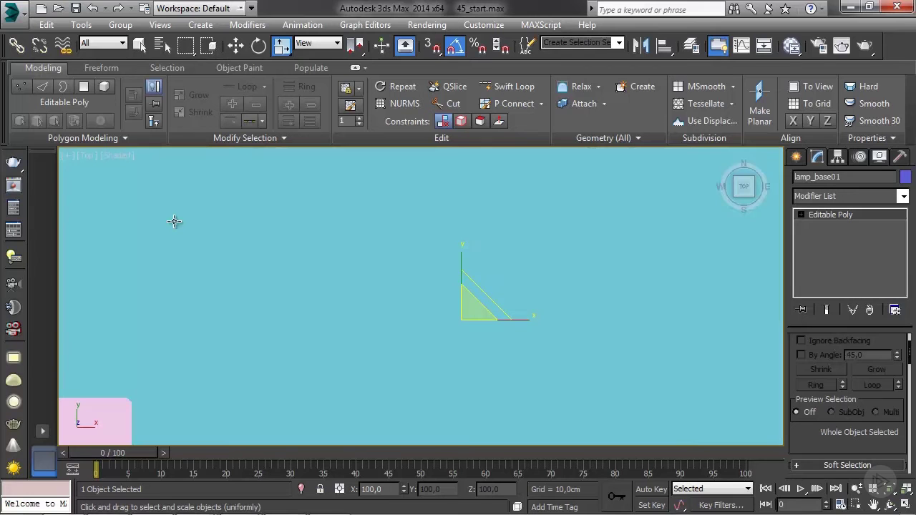
pyautogui.click(118, 156)
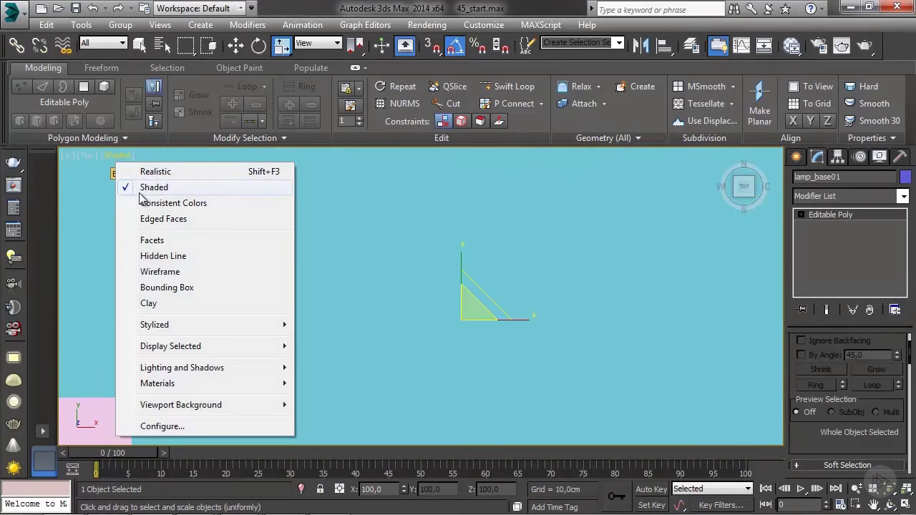
pyautogui.click(164, 272)
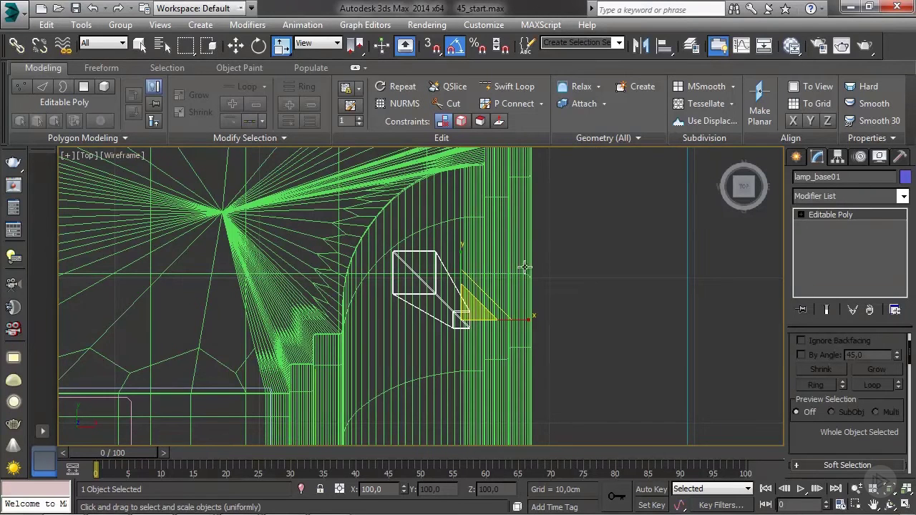
# Move only the leg's pivot in X and Y to the corner of its wide top opposite the foot, and leave pivot editing
pyautogui.click(839, 156)
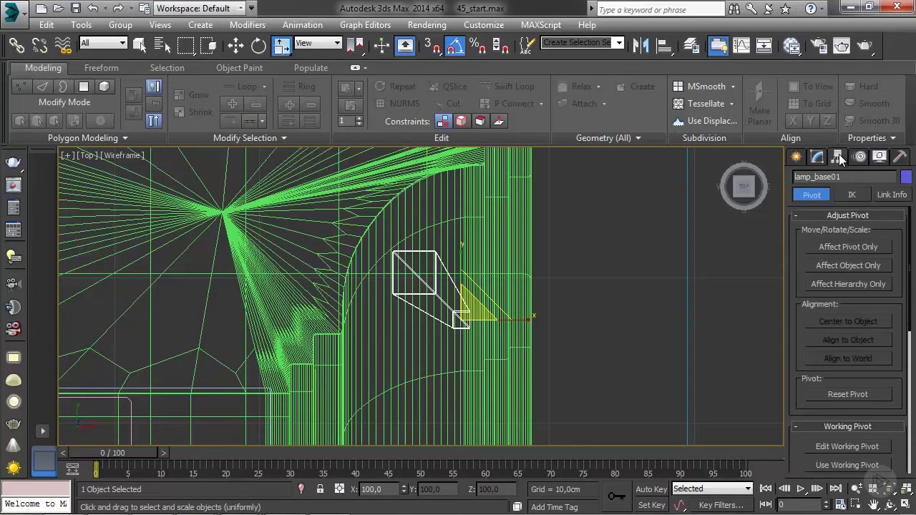
pyautogui.click(828, 251)
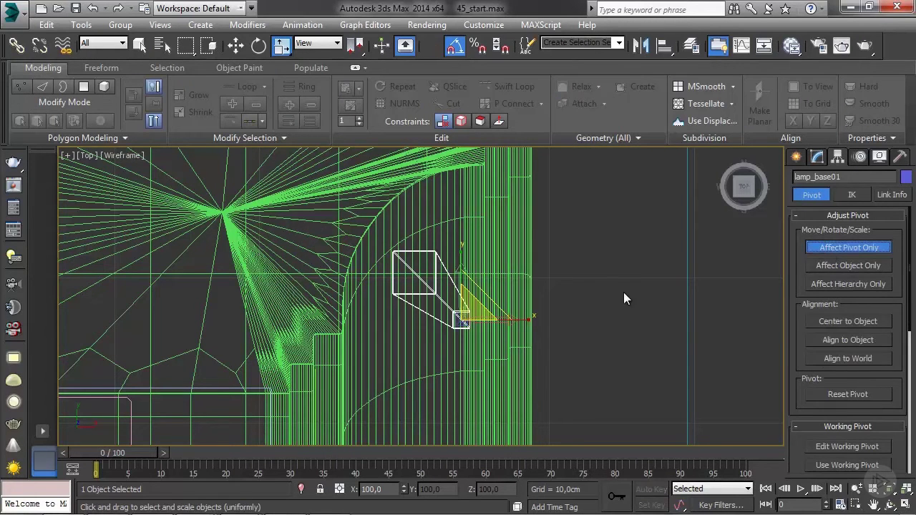
pyautogui.press('w')
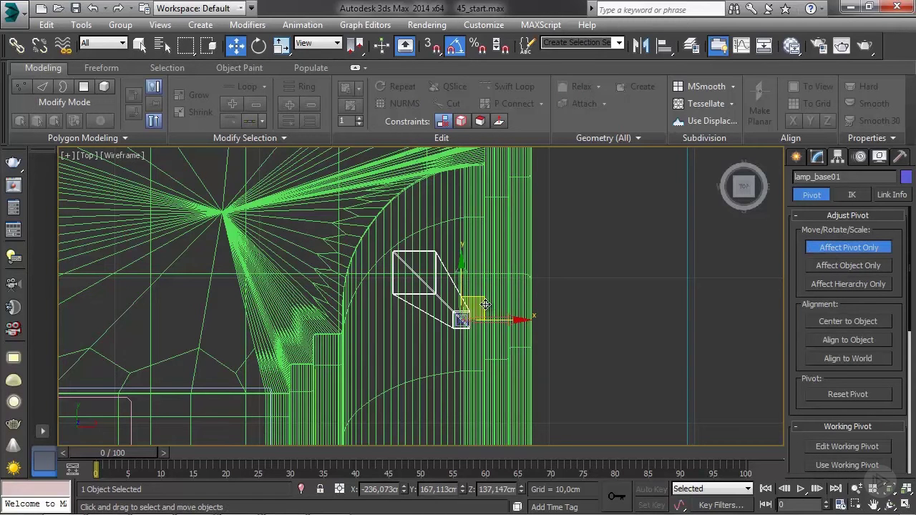
pyautogui.moveTo(485, 304); pyautogui.dragTo(418, 236)
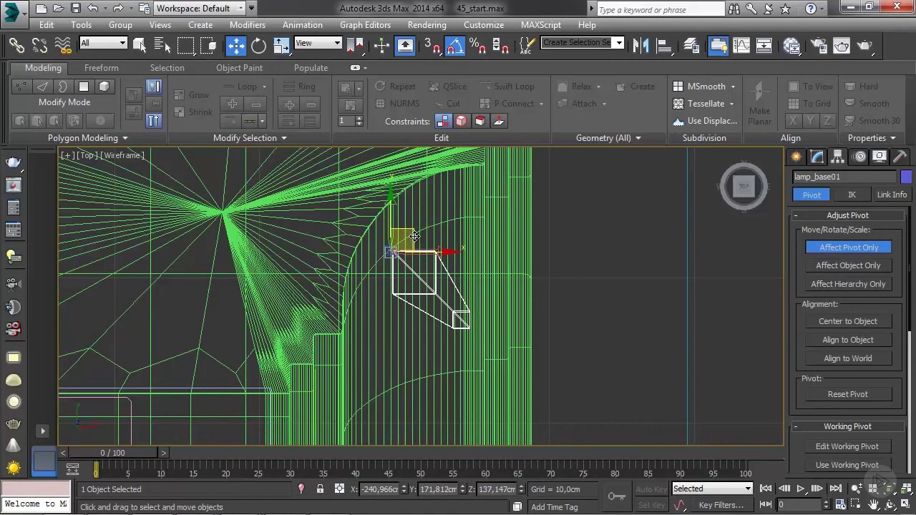
pyautogui.scroll(5, 418, 236)
pyautogui.scroll(4, 390, 263)
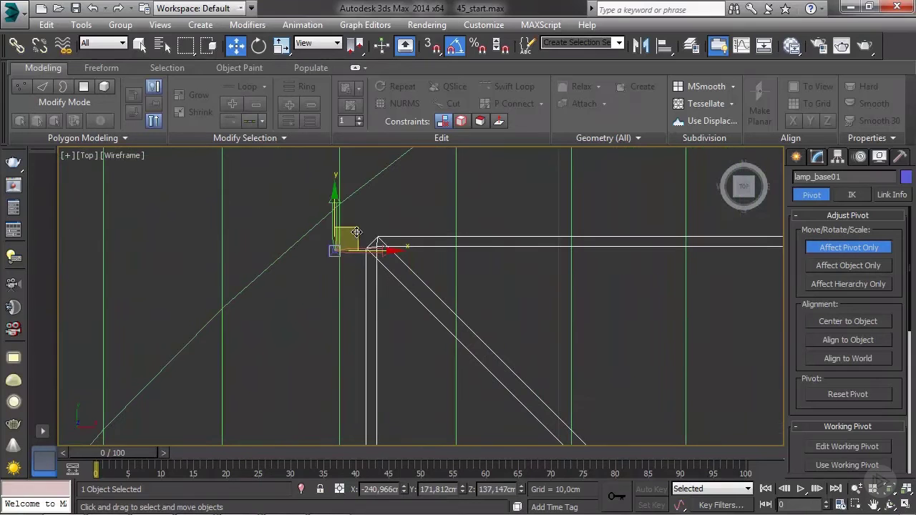
pyautogui.moveTo(354, 229); pyautogui.dragTo(390, 221)
pyautogui.scroll(6, 429, 261)
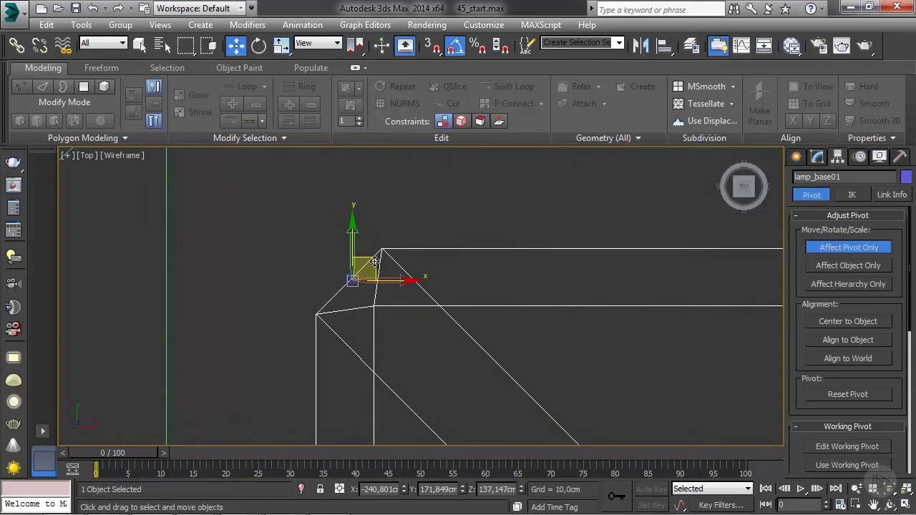
pyautogui.scroll(-6, 387, 263)
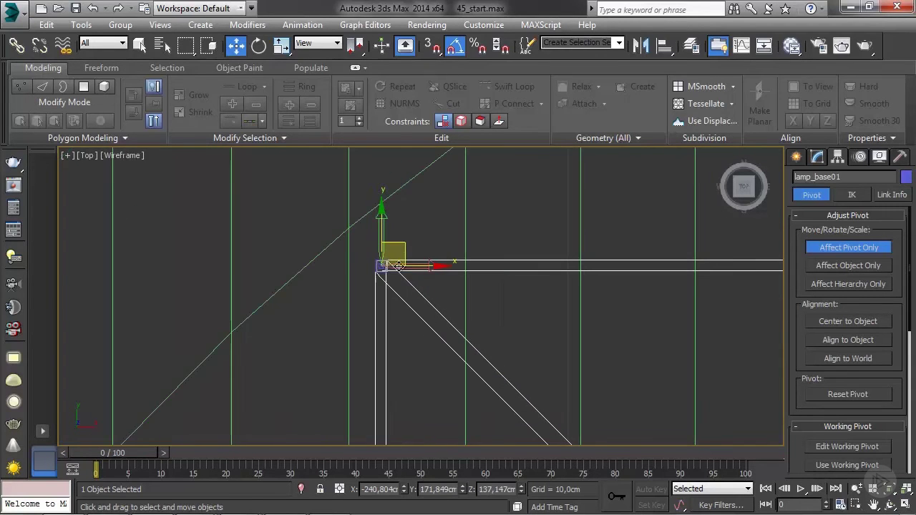
pyautogui.click(836, 245)
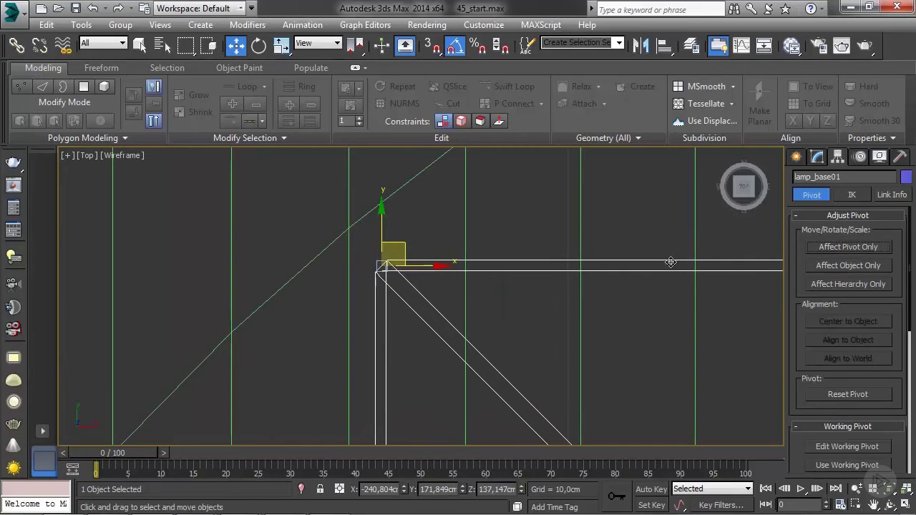
# Rotate-clone the leg by -120° about Z around its new pivot, making two instances for a three-legged base
pyautogui.scroll(-5, 599, 290)
pyautogui.scroll(-6, 458, 229)
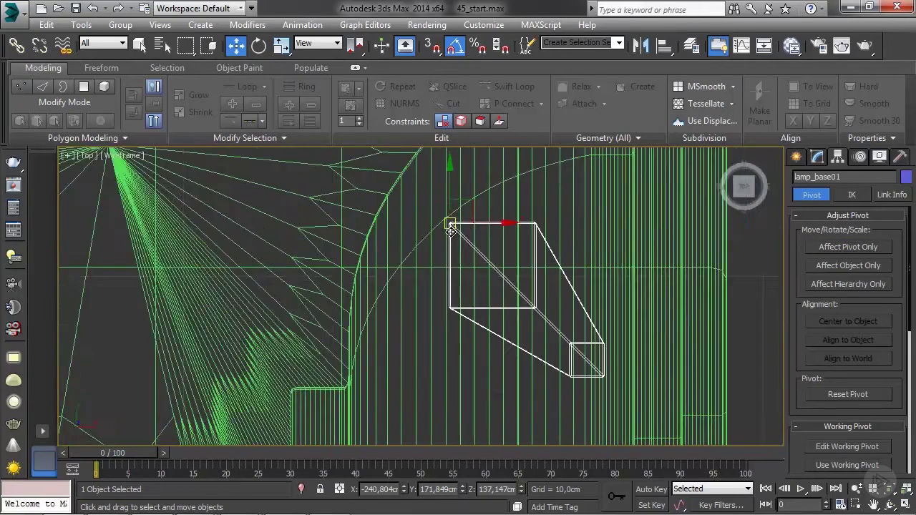
pyautogui.scroll(2, 407, 302)
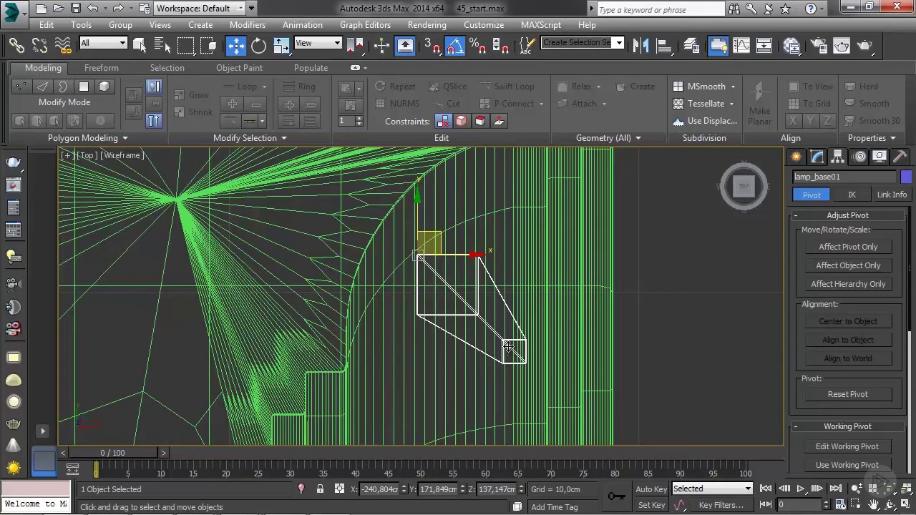
pyautogui.press('e')
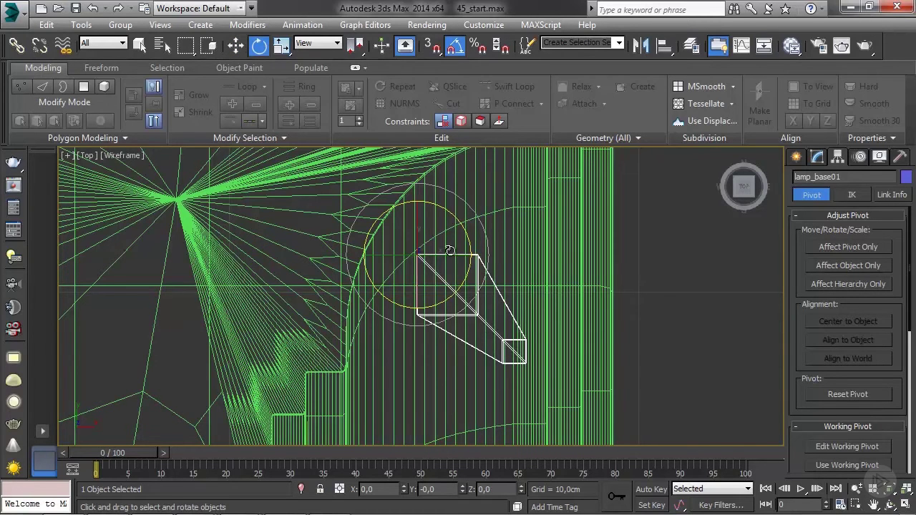
pyautogui.moveTo(452, 250); pyautogui.dragTo(443, 296, button='middle')
pyautogui.keyDown('shift'); pyautogui.moveTo(439, 247); pyautogui.dragTo(529, 259); pyautogui.keyUp('shift')
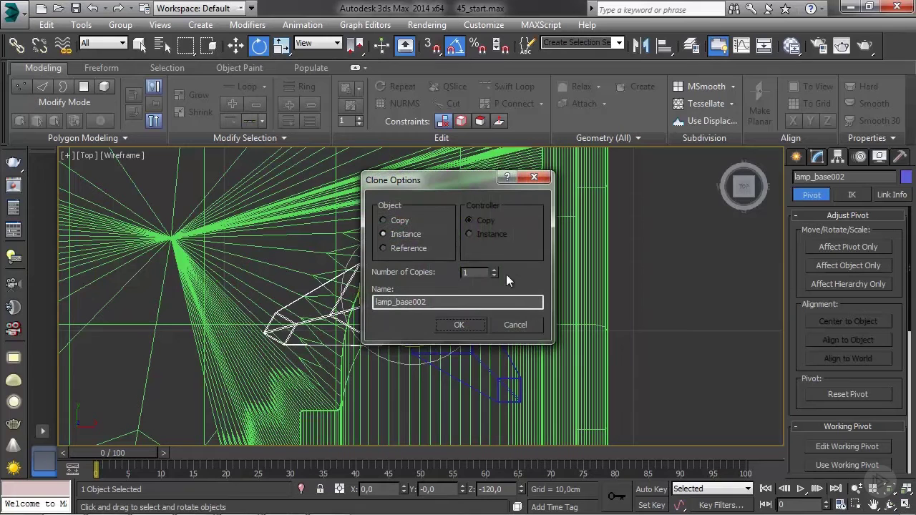
pyautogui.click(462, 326)
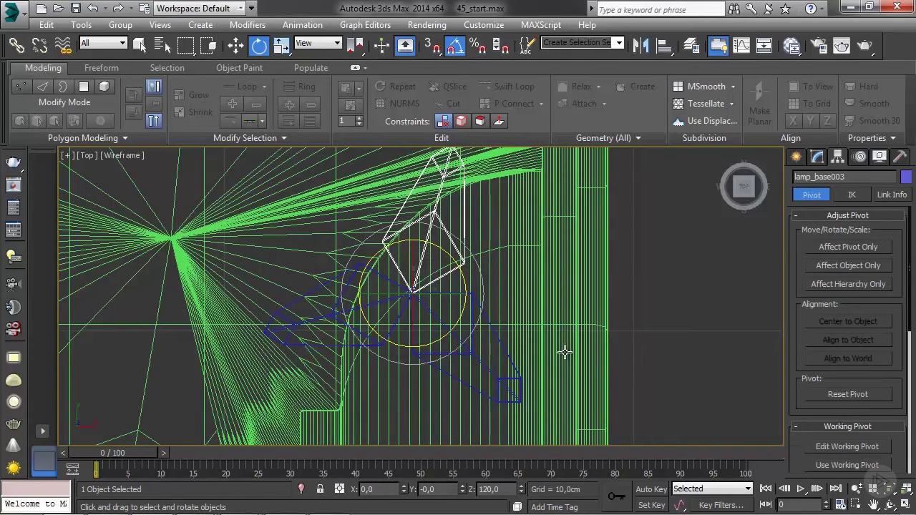
# Examine the three-legged lamp base on the mantel from several angles in a shaded Perspective view
pyautogui.press('p')
pyautogui.scroll(-2, 443, 342)
pyautogui.moveTo(443, 342); pyautogui.dragTo(509, 323, button='middle')
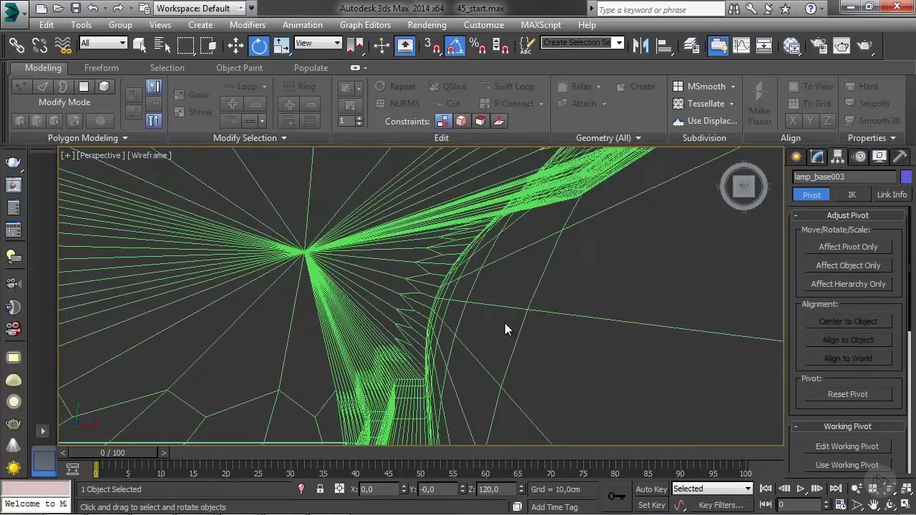
pyautogui.scroll(-5, 505, 323)
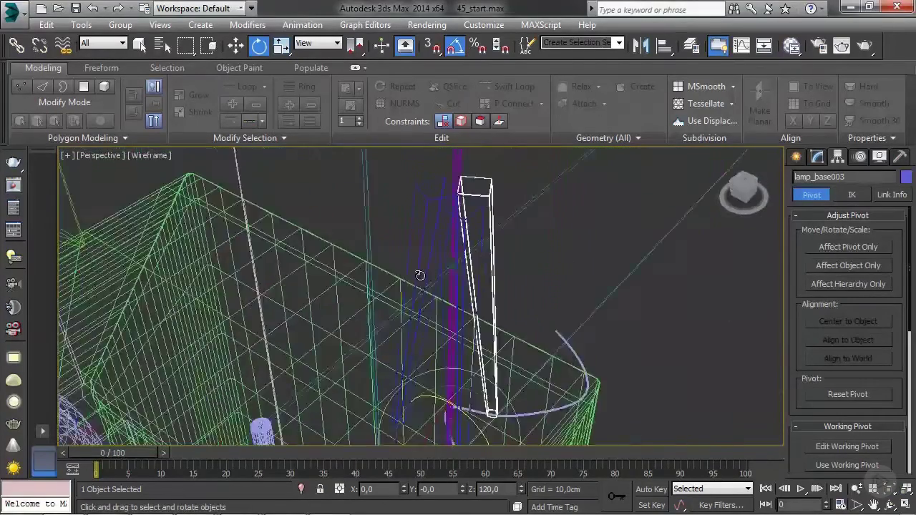
pyautogui.keyDown('alt'); pyautogui.moveTo(420, 276); pyautogui.dragTo(372, 267, button='middle'); pyautogui.keyUp('alt')
pyautogui.click(138, 156)
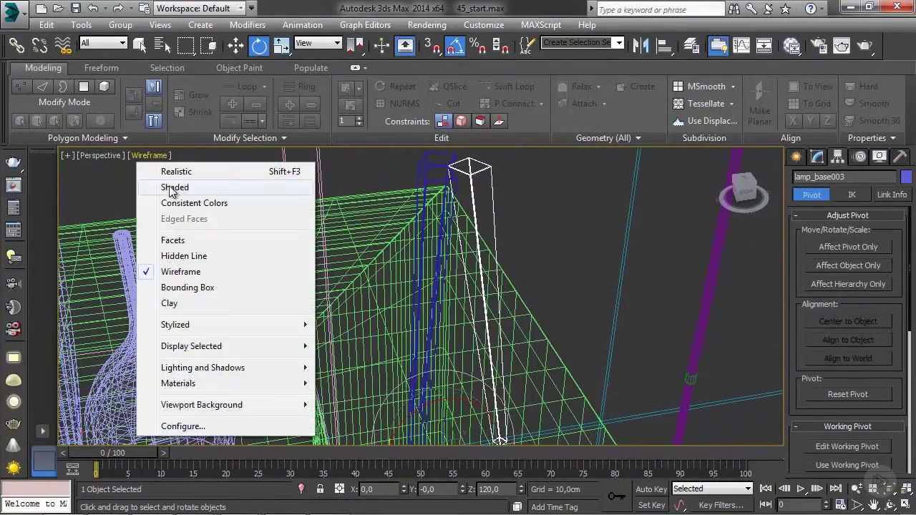
pyautogui.click(153, 186)
pyautogui.scroll(4, 406, 279)
pyautogui.scroll(-5, 386, 273)
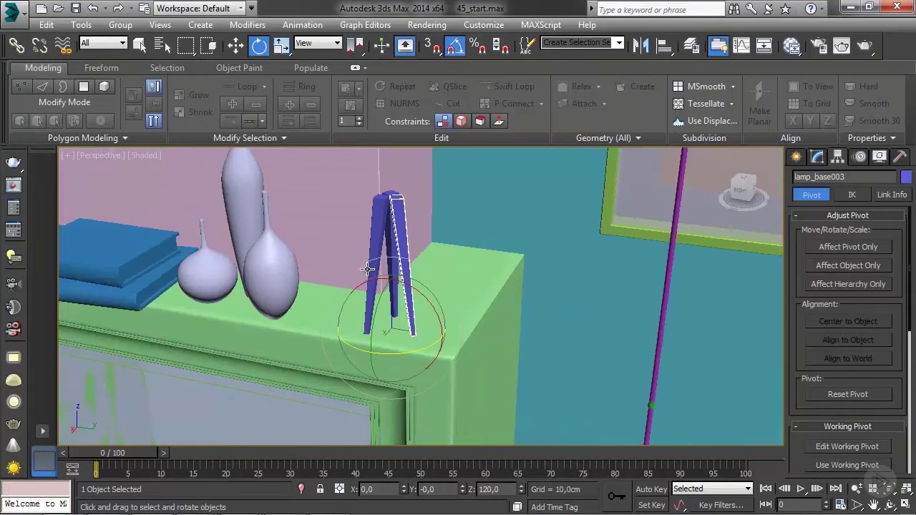
pyautogui.keyDown('alt'); pyautogui.moveTo(401, 262); pyautogui.dragTo(452, 302, button='middle'); pyautogui.keyUp('alt')
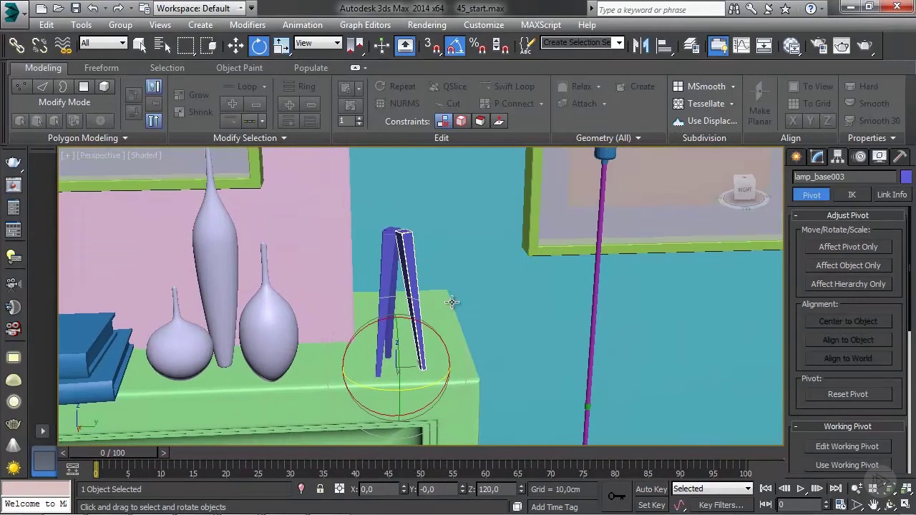
# Switch to the Left view with wireframe display and frame the lamp legs beside the vases
pyautogui.press('l')
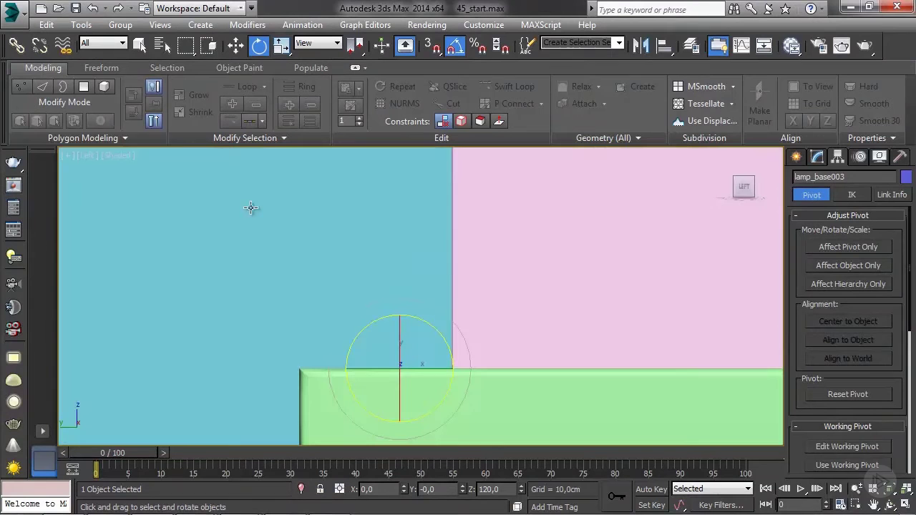
pyautogui.click(116, 157)
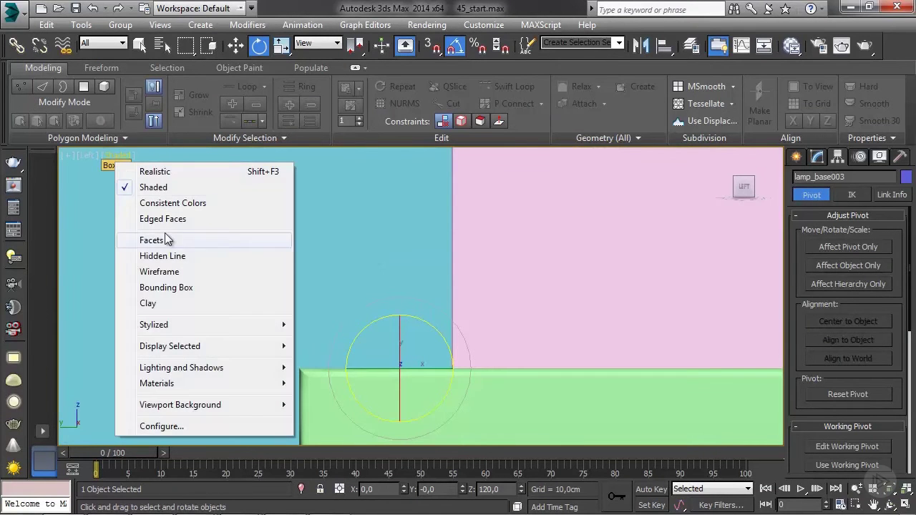
pyautogui.click(172, 270)
pyautogui.moveTo(359, 222); pyautogui.dragTo(344, 287, button='middle')
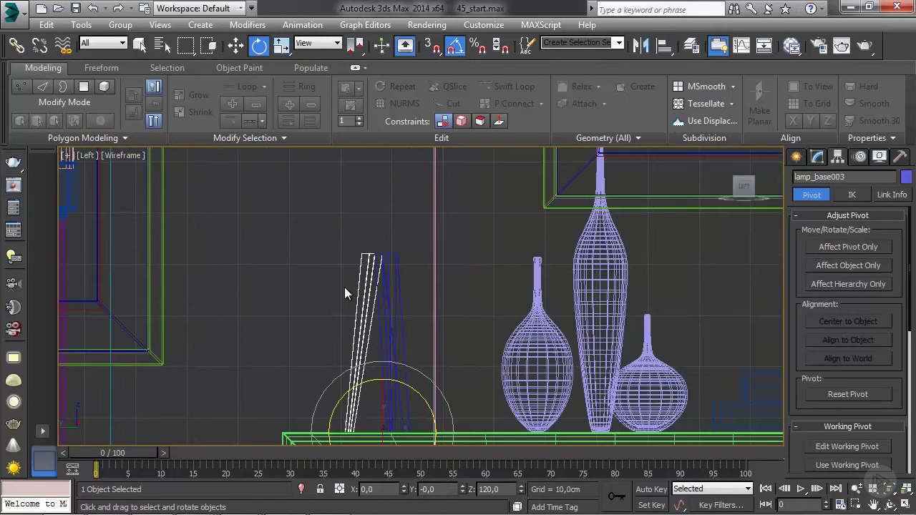
# Start a Line spline above the lamp legs with a long slanted edge down and a short horizontal lip at its lower end
pyautogui.click(797, 158)
pyautogui.click(818, 180)
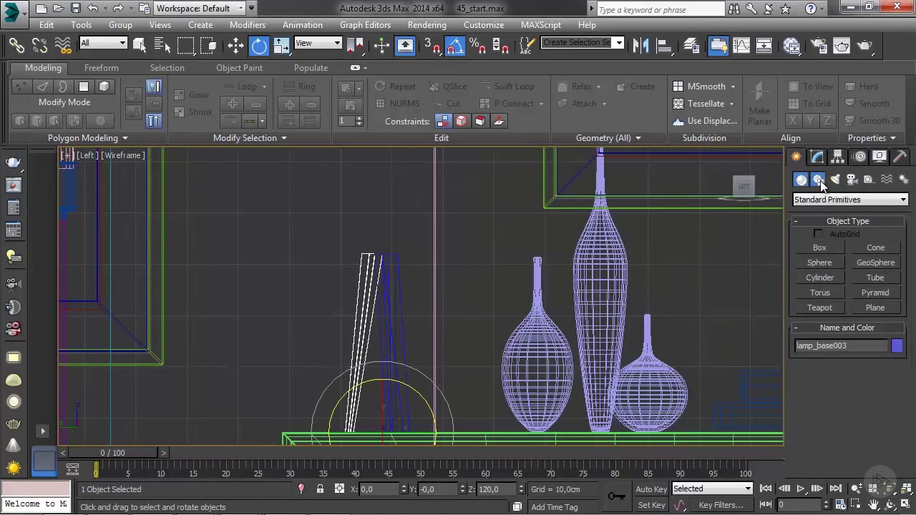
pyautogui.click(823, 259)
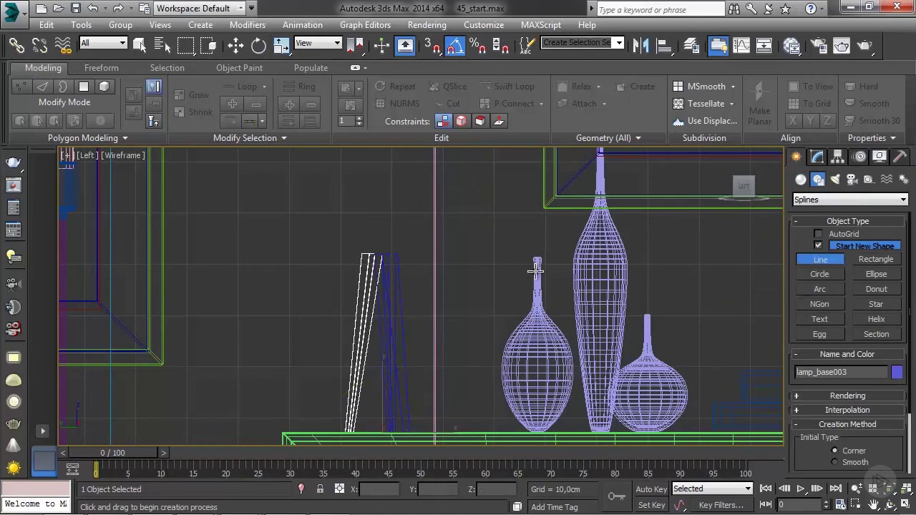
pyautogui.moveTo(301, 258); pyautogui.dragTo(299, 311, button='middle')
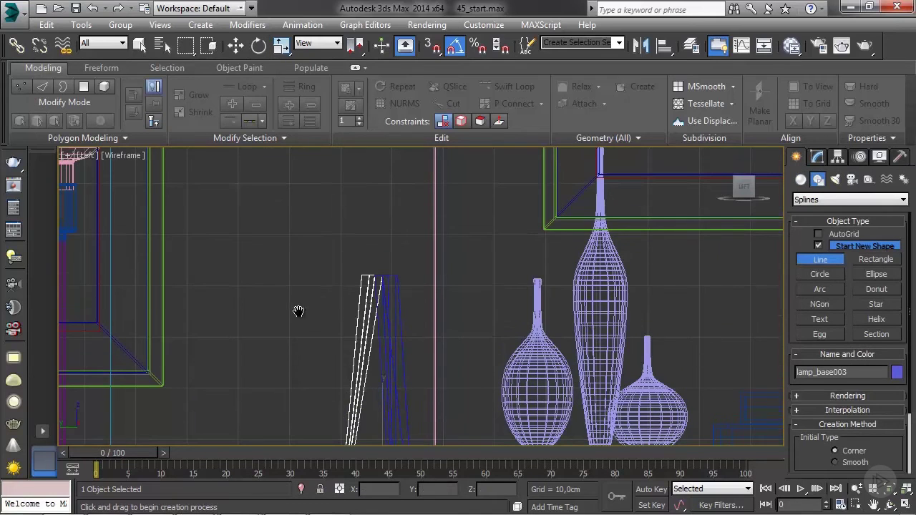
pyautogui.click(355, 186)
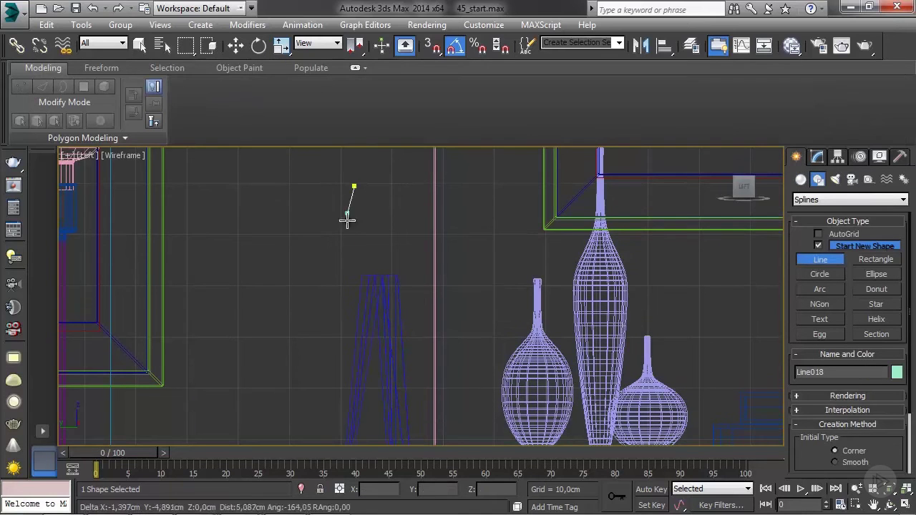
pyautogui.click(322, 280)
pyautogui.scroll(5, 321, 282)
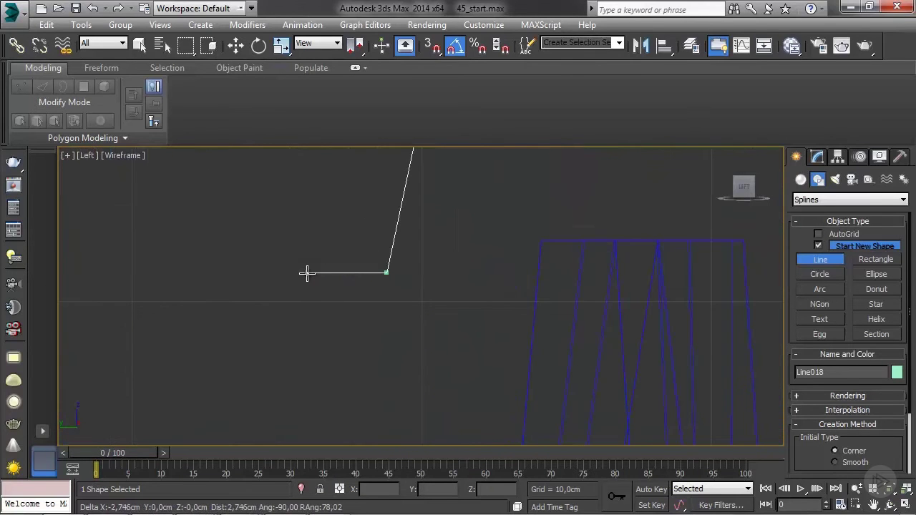
pyautogui.click(307, 272)
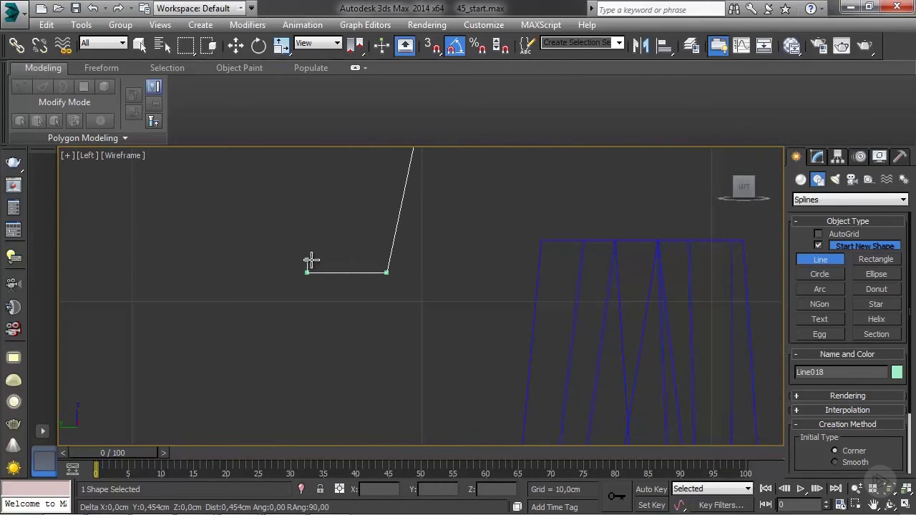
# Continue the spline with a parallel slanted edge and a small lip at the upper end, and close it into a thin lampshade profile
pyautogui.scroll(-5, 327, 262)
pyautogui.moveTo(362, 217); pyautogui.dragTo(334, 403, button='middle')
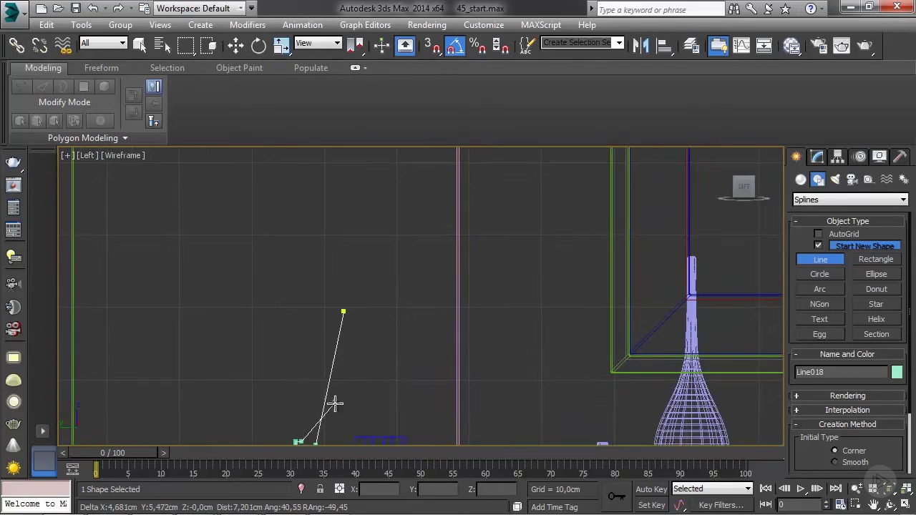
pyautogui.click(328, 311)
pyautogui.scroll(4, 317, 312)
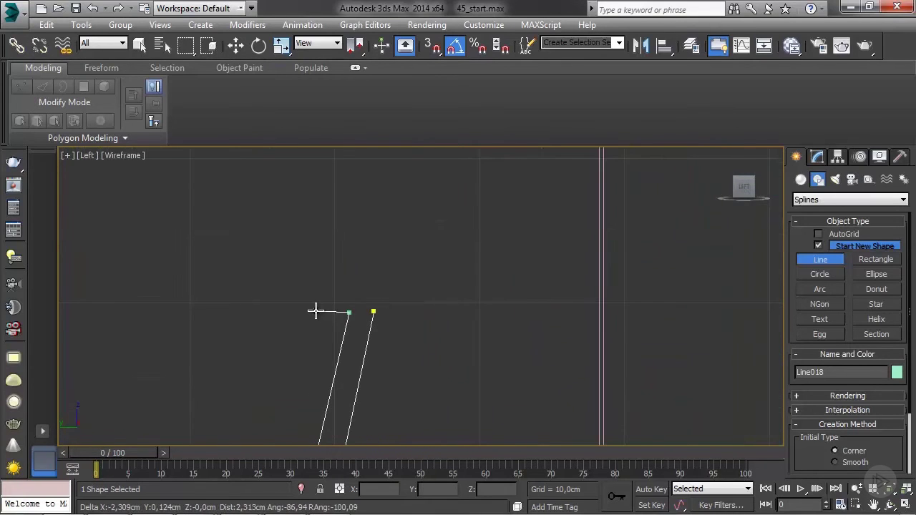
pyautogui.click(344, 314)
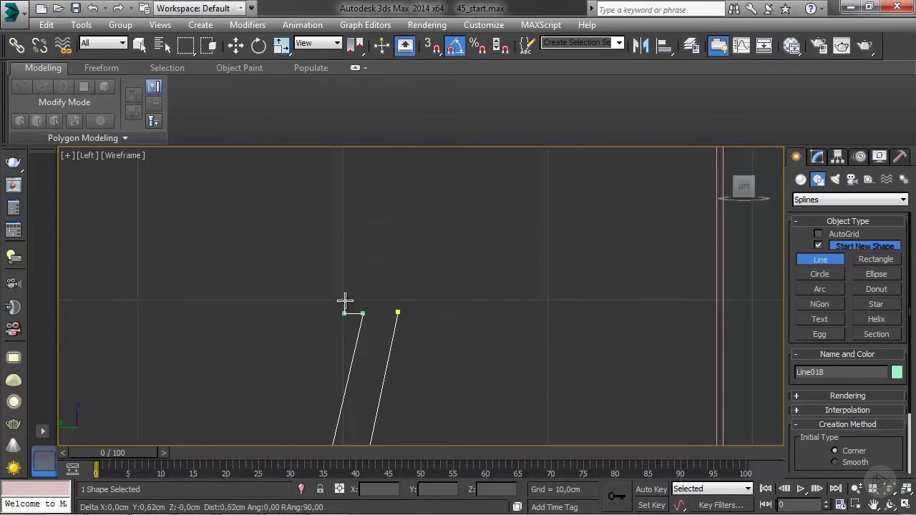
pyautogui.click(344, 301)
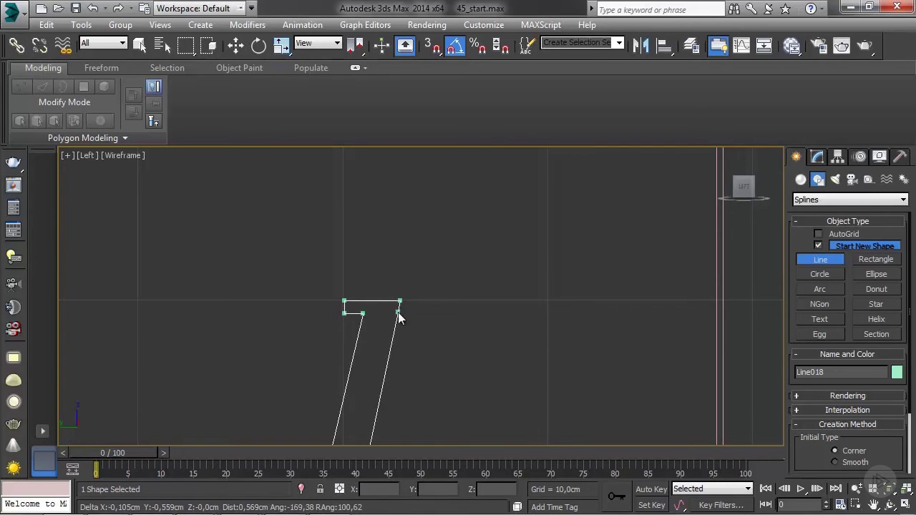
pyautogui.click(398, 312)
pyautogui.click(436, 307)
pyautogui.scroll(-5, 363, 367)
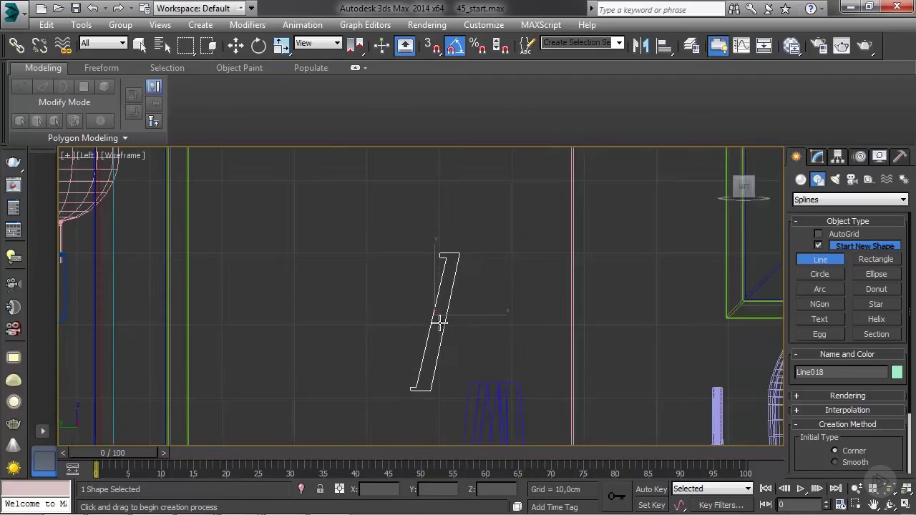
# At vertex level, thin the profile's lower end by moving its lip-side vertices horizontally toward the opposite slanted edge
pyautogui.press('e')
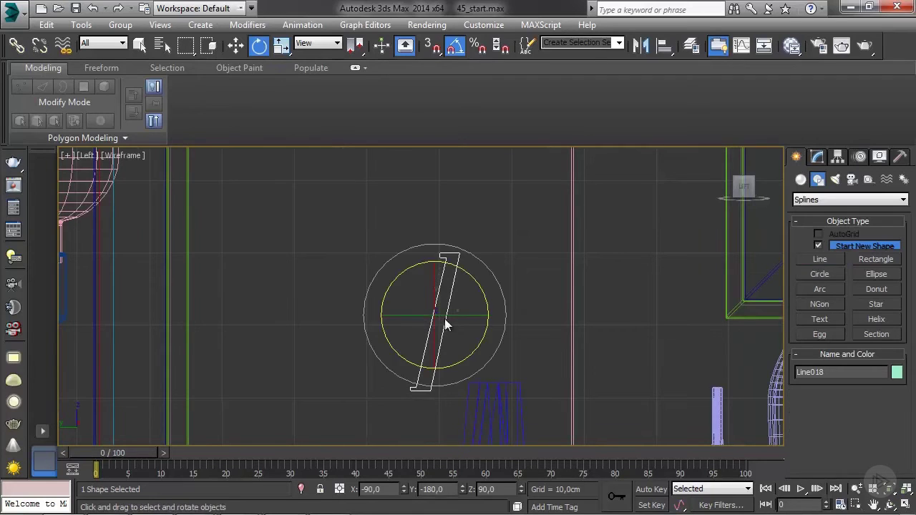
pyautogui.click(818, 157)
pyautogui.click(831, 392)
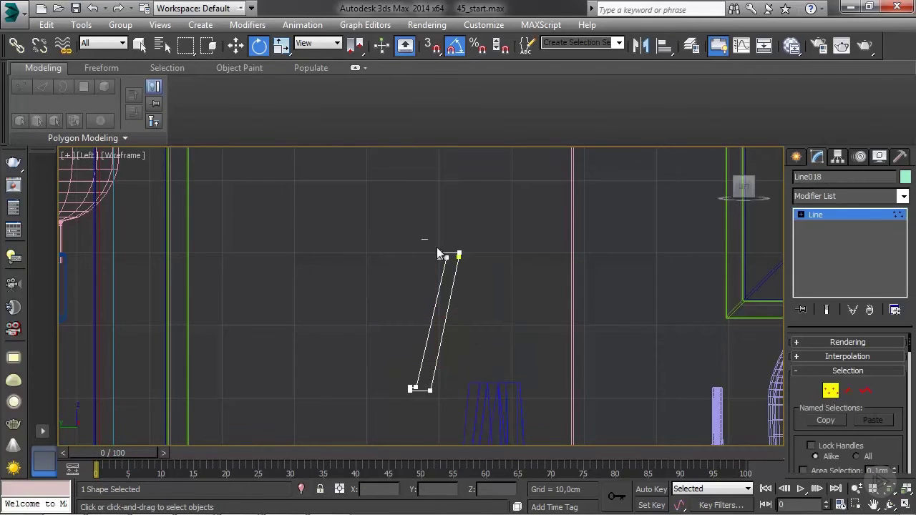
pyautogui.moveTo(453, 267); pyautogui.dragTo(453, 266)
pyautogui.moveTo(422, 398); pyautogui.dragTo(469, 392)
pyautogui.press('w')
pyautogui.scroll(4, 412, 405)
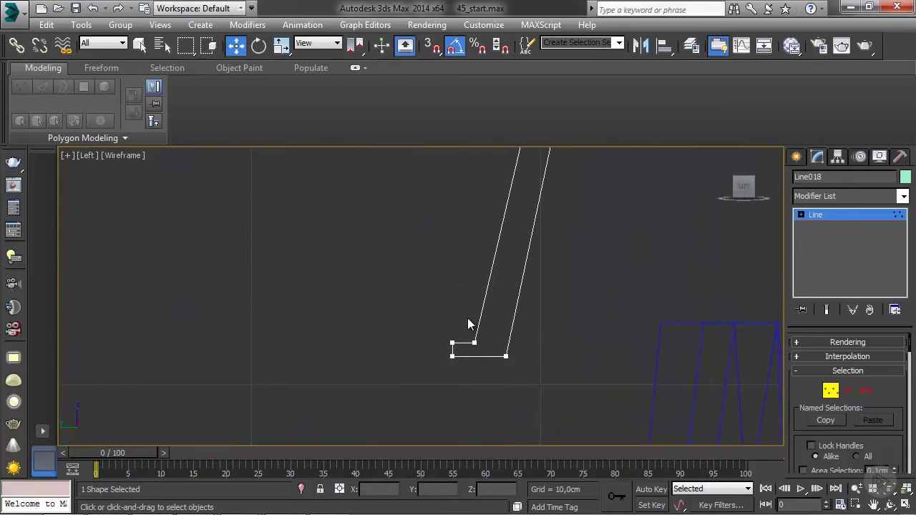
pyautogui.click(474, 344)
pyautogui.moveTo(516, 344); pyautogui.dragTo(532, 347)
pyautogui.moveTo(424, 334); pyautogui.dragTo(516, 362)
pyautogui.moveTo(541, 299); pyautogui.dragTo(485, 410, button='middle')
# Thin the profile's upper end by moving its three lip-side vertices in X toward the opposite edge
pyautogui.scroll(-2, 485, 410)
pyautogui.moveTo(493, 269); pyautogui.dragTo(460, 373, button='middle')
pyautogui.scroll(3, 491, 312)
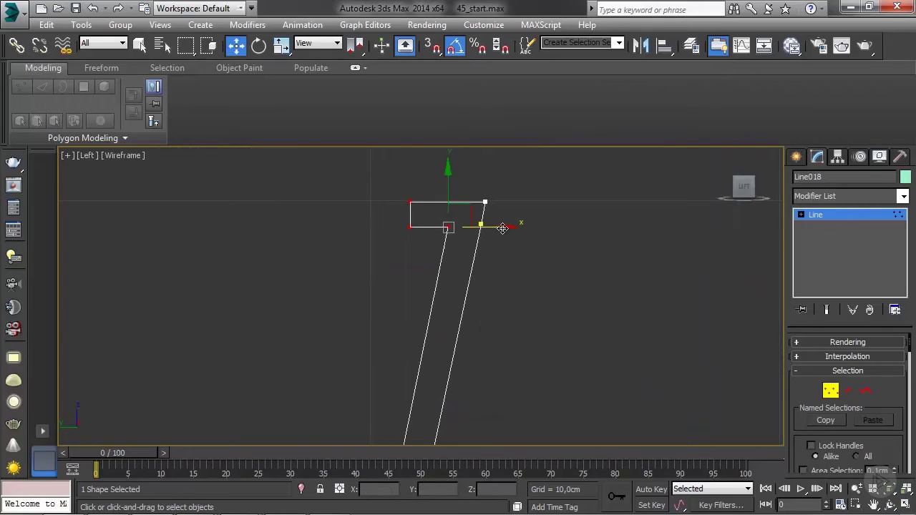
pyautogui.moveTo(502, 228)
pyautogui.mouseDown()
pyautogui.moveTo(474, 226)
pyautogui.moveTo(499, 226)
pyautogui.mouseUp()
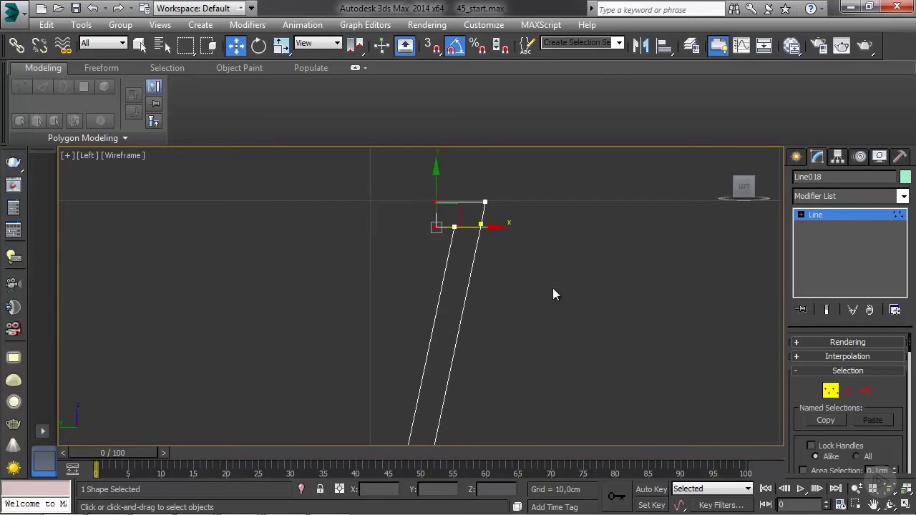
# Delete the extra vertex just below the profile's upper corner on the plain slanted edge, and leave vertex editing
pyautogui.click(482, 224)
pyautogui.press('Delete')
pyautogui.scroll(-4, 502, 292)
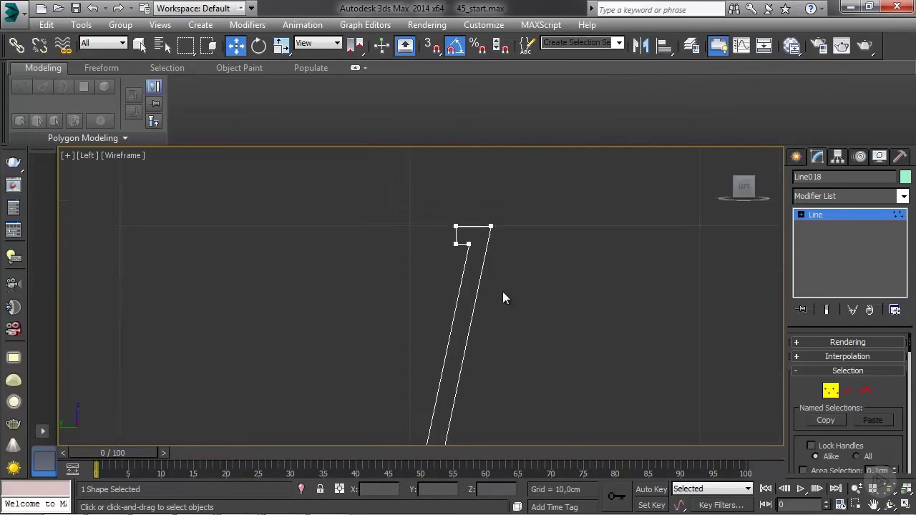
pyautogui.moveTo(492, 392); pyautogui.dragTo(396, 315, button='middle')
pyautogui.scroll(-2, 396, 314)
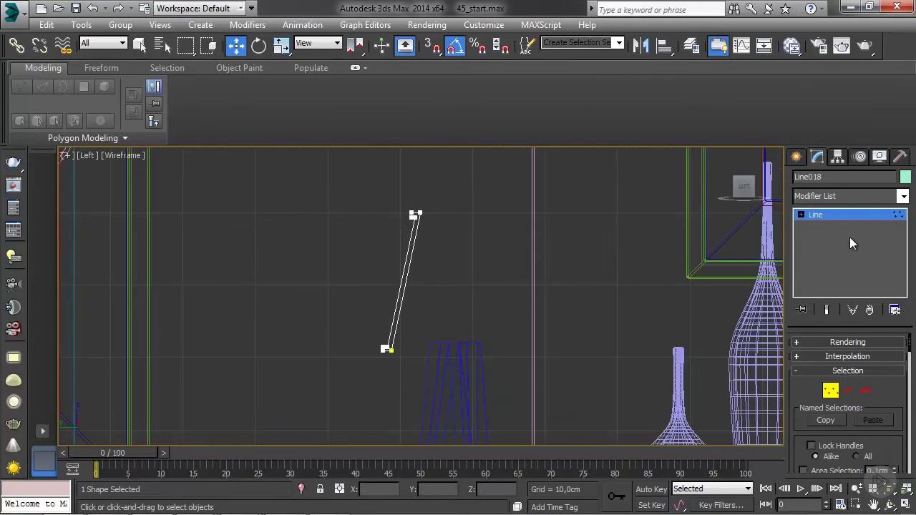
pyautogui.click(868, 214)
# Rename the profile spline lamp_shade01
pyautogui.moveTo(840, 174); pyautogui.dragTo(755, 173)
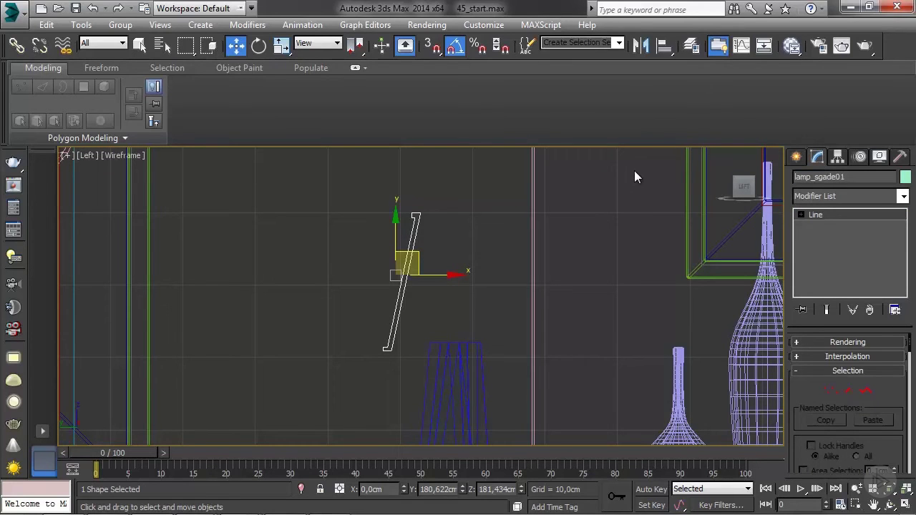
pyautogui.click(825, 174)
pyautogui.press('BackSpace')
pyautogui.write('h')
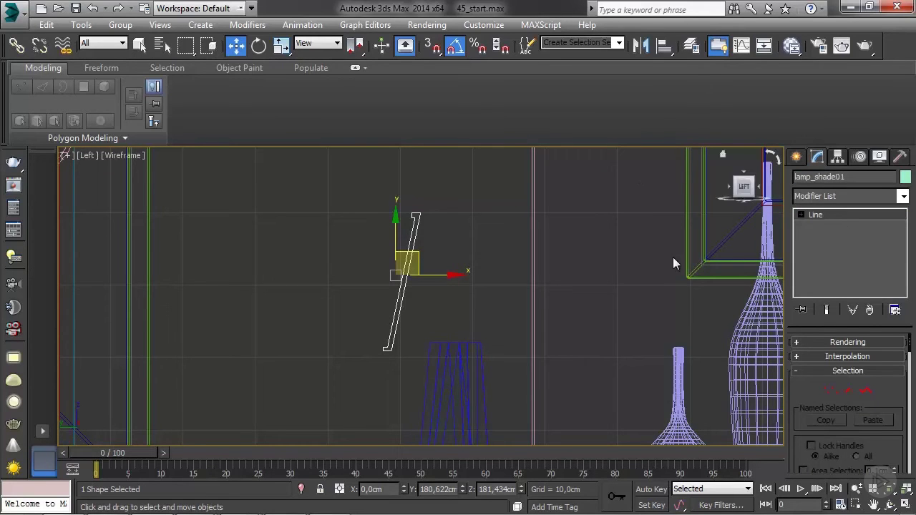
# Apply a Lathe modifier to the lampshade profile
pyautogui.moveTo(549, 313); pyautogui.dragTo(467, 305, button='middle')
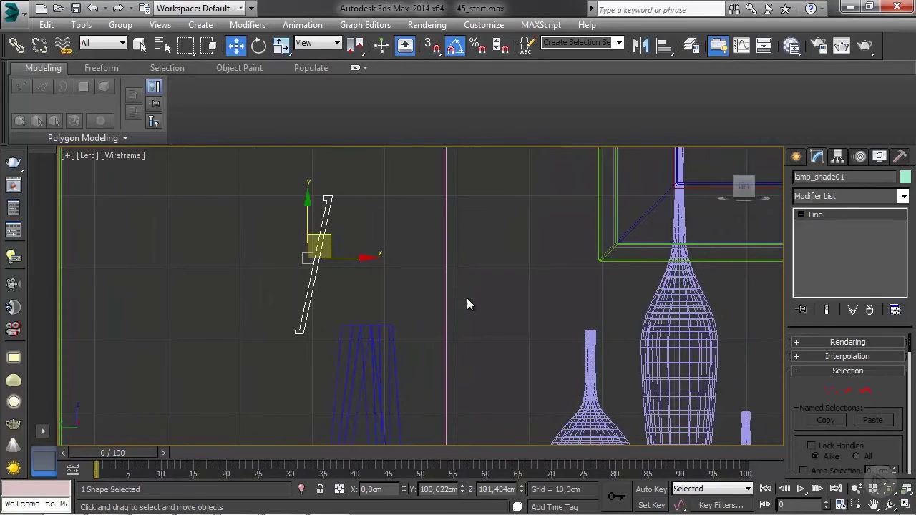
pyautogui.click(835, 199)
pyautogui.scroll(-12, 866, 297)
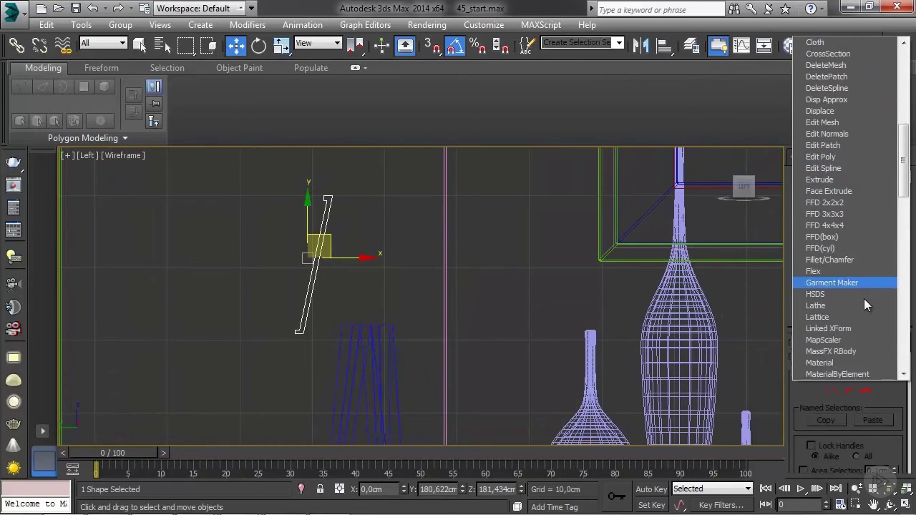
pyautogui.scroll(-3, 864, 298)
pyautogui.click(824, 213)
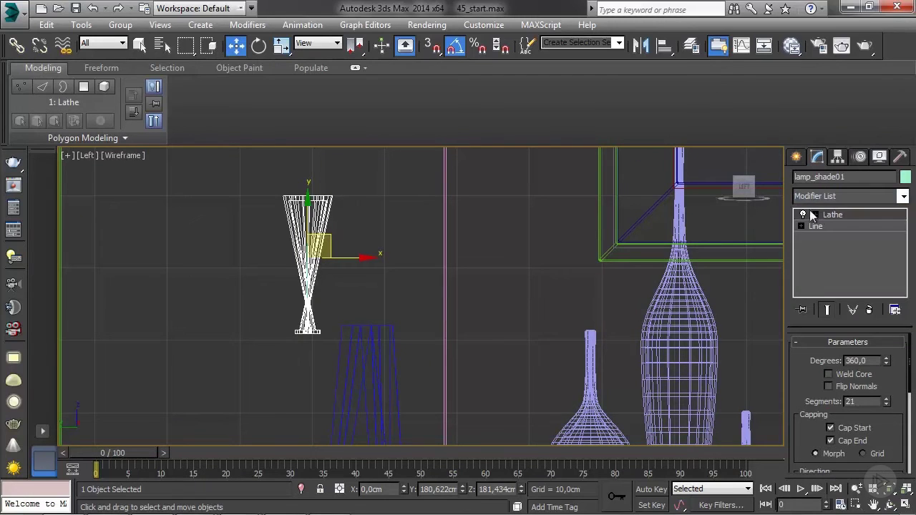
# Move the Lathe axis in X about 16 cm toward the vases to open the shape into a wide lampshade, and leave axis editing
pyautogui.click(814, 214)
pyautogui.click(839, 226)
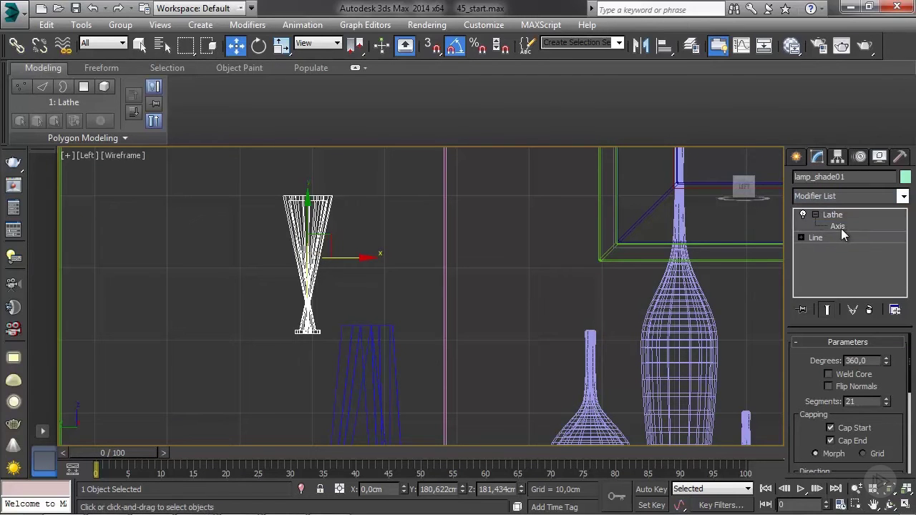
pyautogui.moveTo(348, 256); pyautogui.dragTo(465, 254)
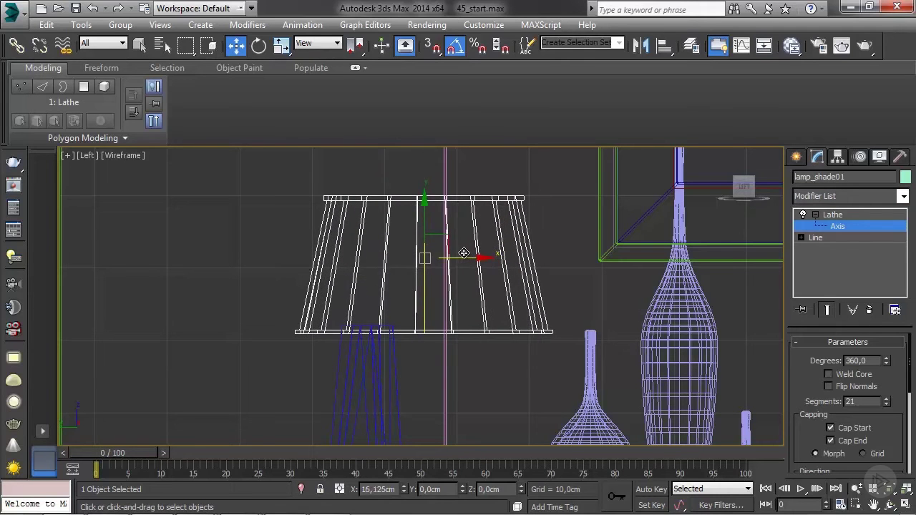
pyautogui.click(849, 215)
# Move the lampshade horizontally to center it over the three legs, at about Y 188.6 cm
pyautogui.click(363, 259)
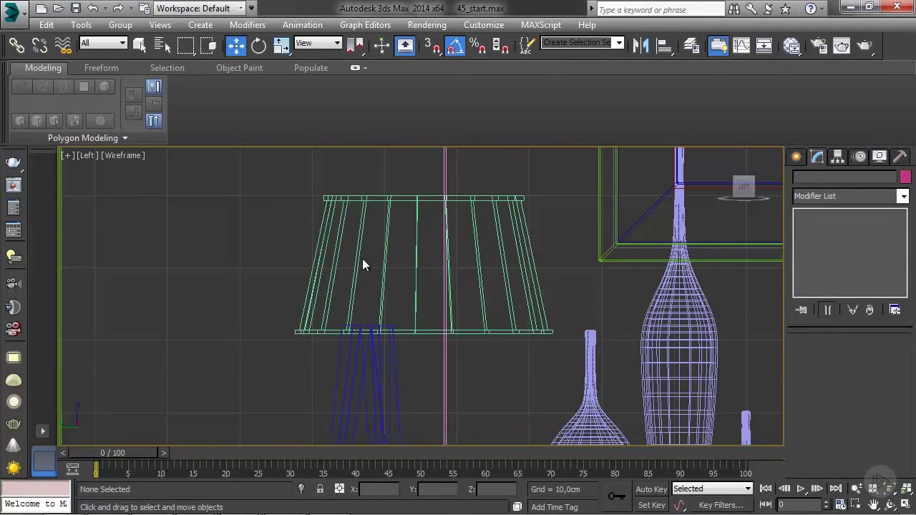
pyautogui.hotkey('ctrl', 'z')
pyautogui.click(370, 257)
pyautogui.click(362, 264)
pyautogui.moveTo(363, 260); pyautogui.dragTo(303, 264)
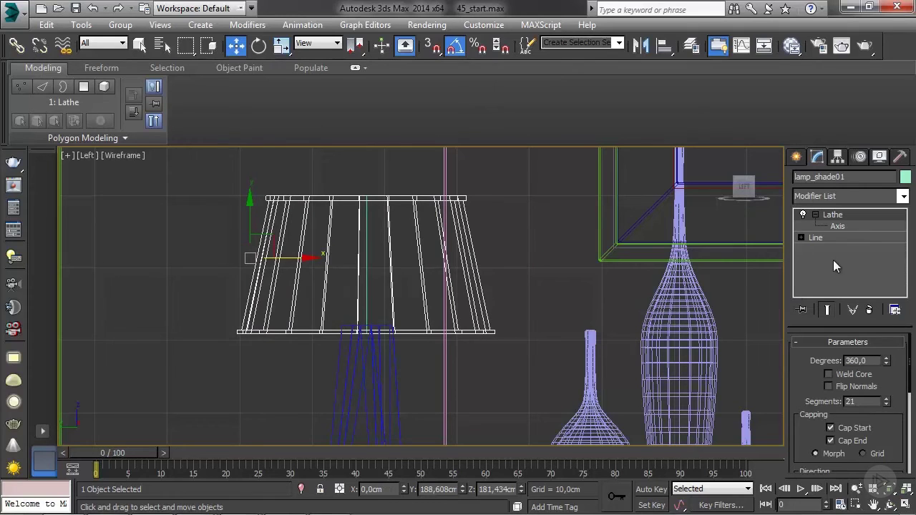
# With the lathed result shown, raise the profile's upper vertices and move them inward for a taller, more tapered shade; return to the Lathe level
pyautogui.click(825, 238)
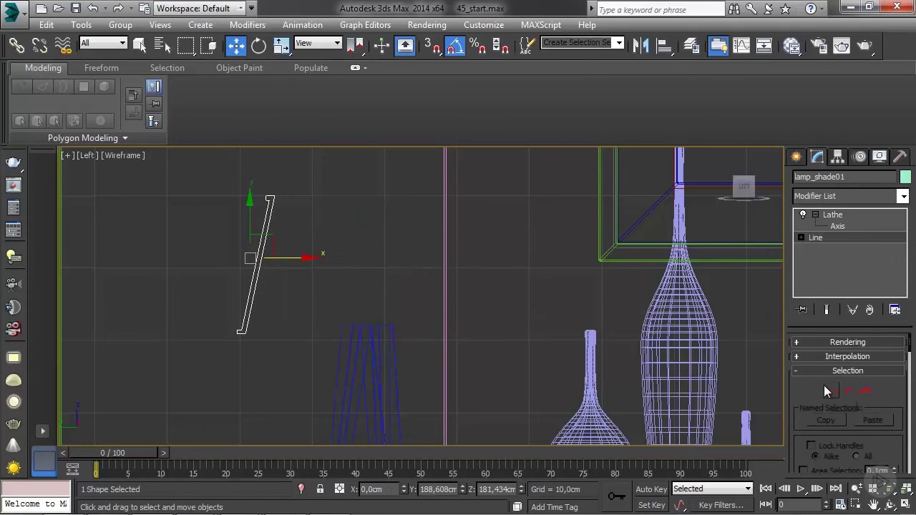
pyautogui.click(825, 311)
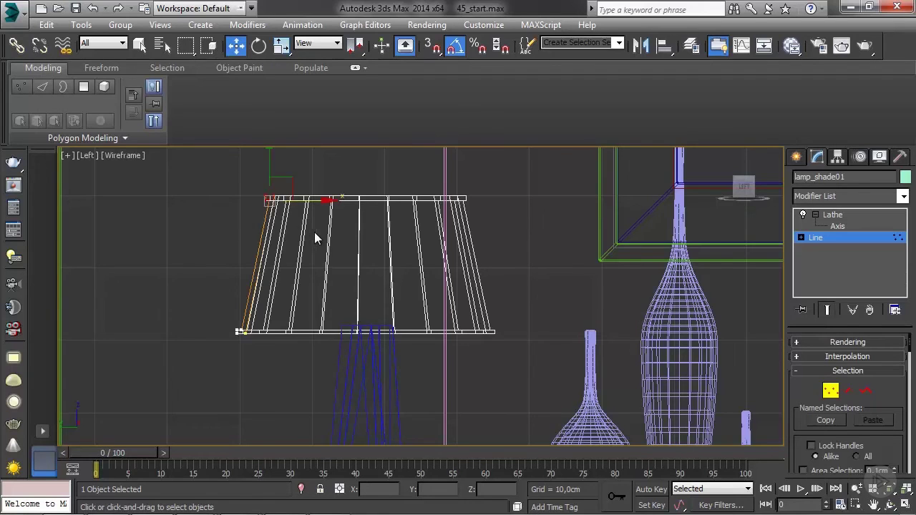
pyautogui.moveTo(314, 238); pyautogui.dragTo(334, 300, button='middle')
pyautogui.moveTo(289, 225); pyautogui.dragTo(290, 196)
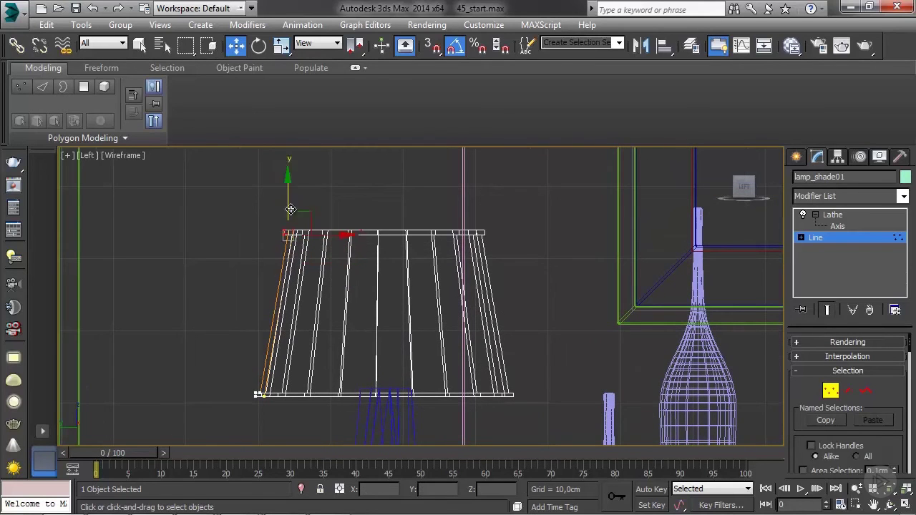
pyautogui.moveTo(329, 232); pyautogui.dragTo(347, 233)
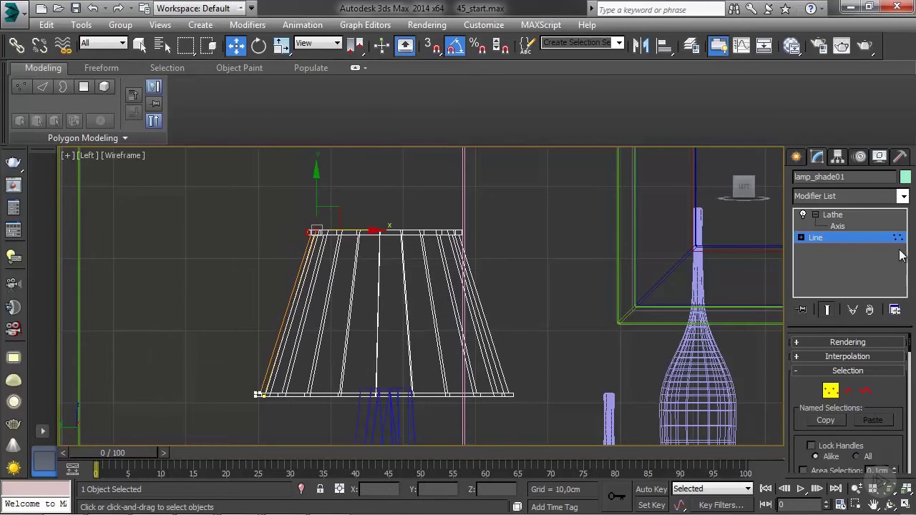
pyautogui.click(834, 215)
pyautogui.moveTo(339, 364); pyautogui.dragTo(375, 294, button='middle')
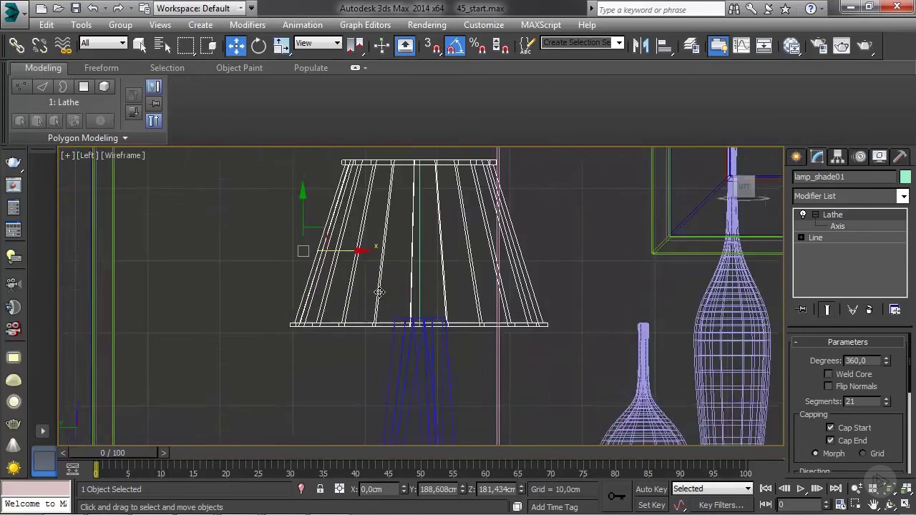
# Lower the lampshade slightly onto the tops of the three legs, to about Z 180.2 cm
pyautogui.scroll(-3, 376, 290)
pyautogui.scroll(1, 379, 290)
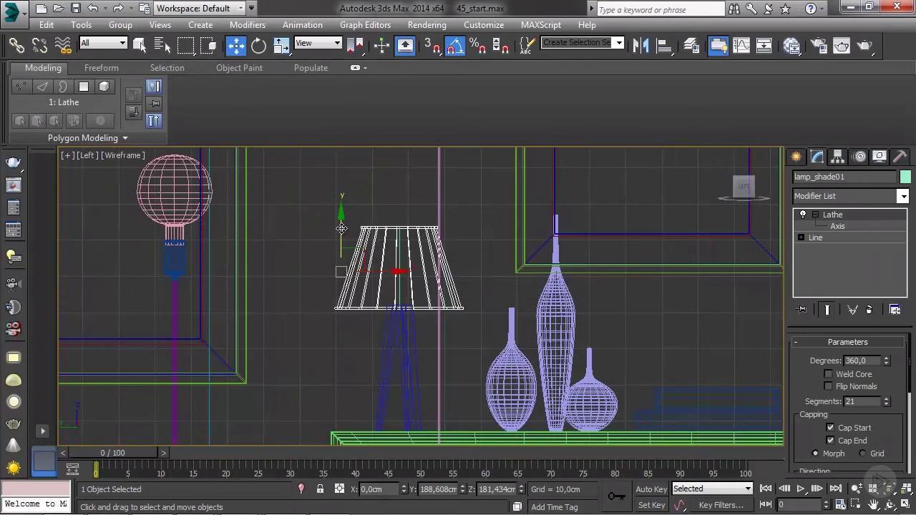
pyautogui.moveTo(341, 228); pyautogui.dragTo(342, 232)
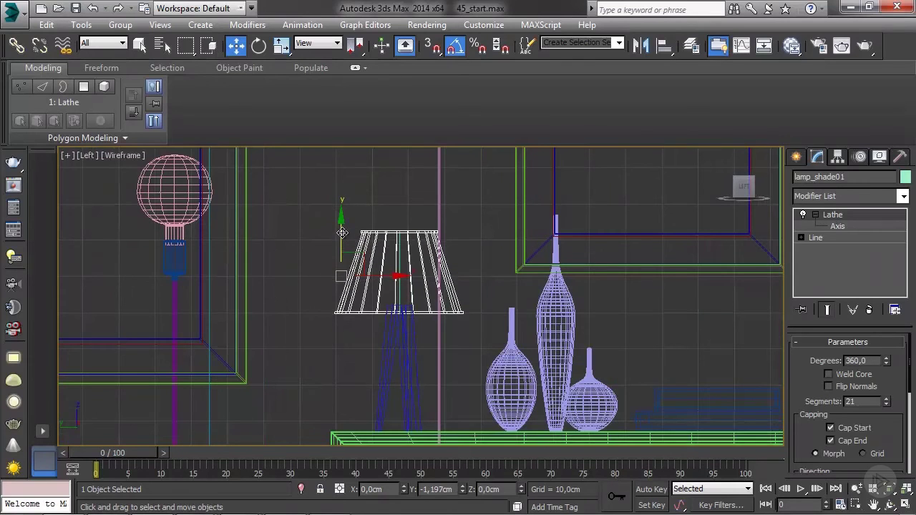
pyautogui.click(859, 194)
pyautogui.scroll(-4, 859, 257)
pyautogui.scroll(-7, 858, 268)
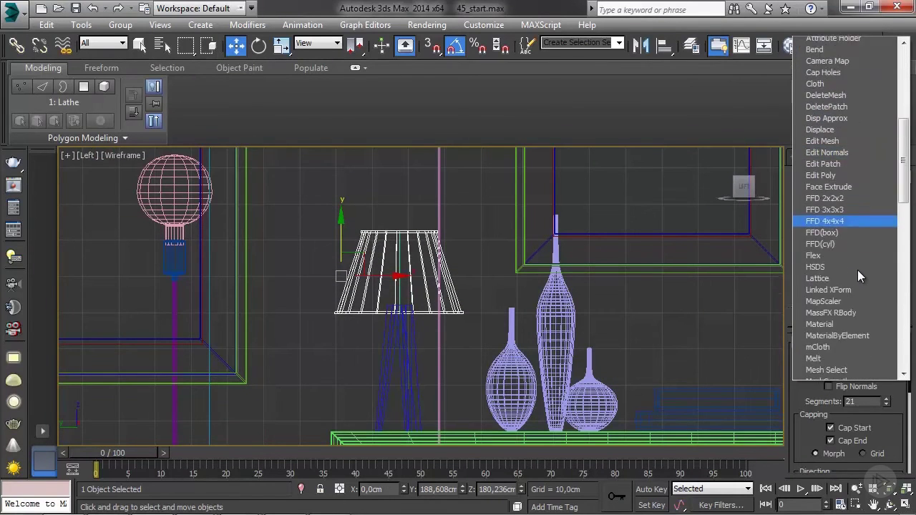
pyautogui.click(899, 424)
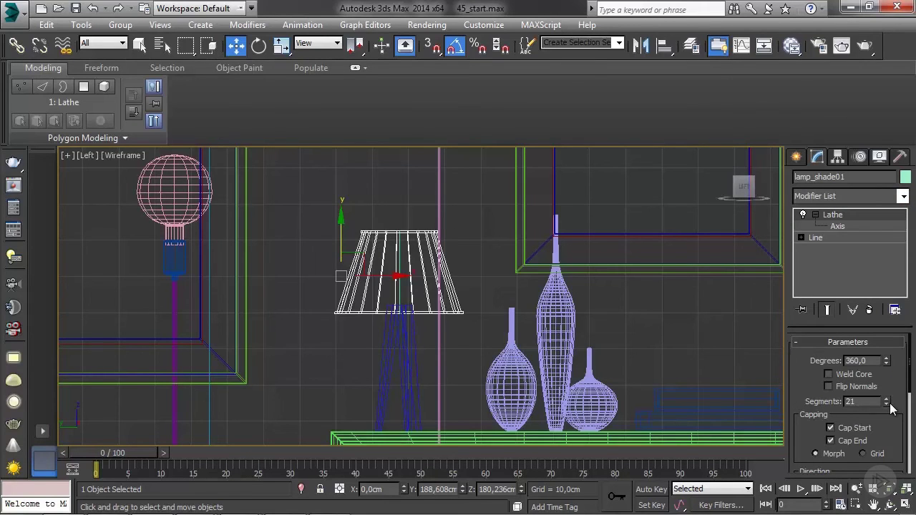
# Set the Lathe segments to 26 and apply a TurboSmooth modifier to the lampshade
pyautogui.moveTo(887, 403); pyautogui.dragTo(851, 388)
pyautogui.scroll(8, 440, 212)
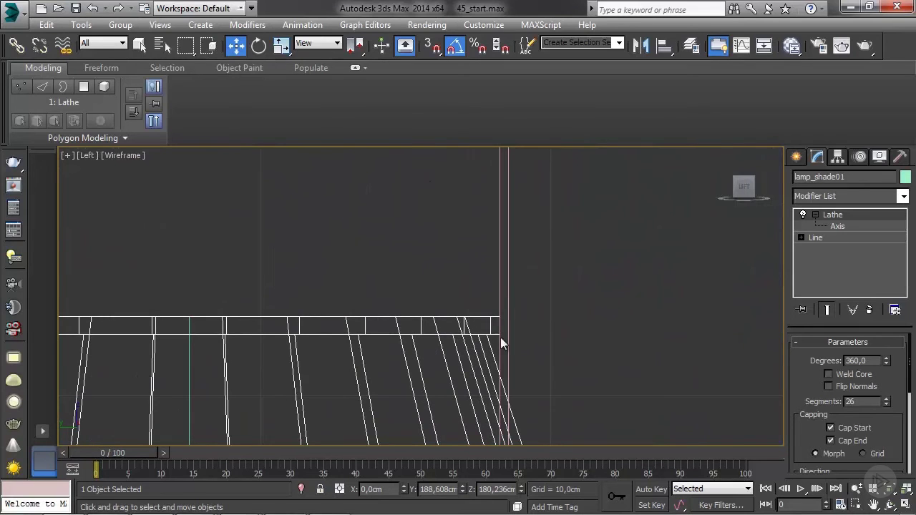
pyautogui.click(851, 197)
pyautogui.scroll(-15, 851, 195)
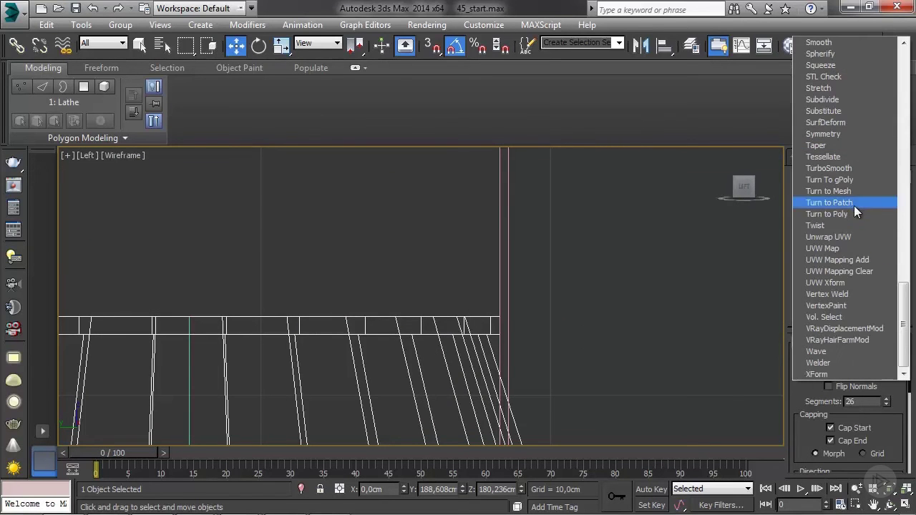
pyautogui.click(843, 169)
pyautogui.scroll(-6, 446, 253)
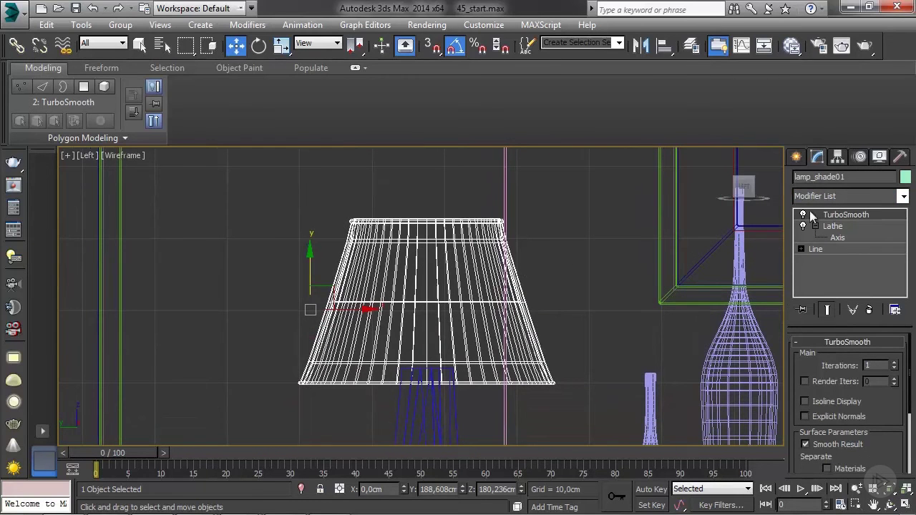
# Add an Edit Poly modifier to the lampshade and place it between Lathe and TurboSmooth
pyautogui.click(867, 198)
pyautogui.scroll(-3, 851, 317)
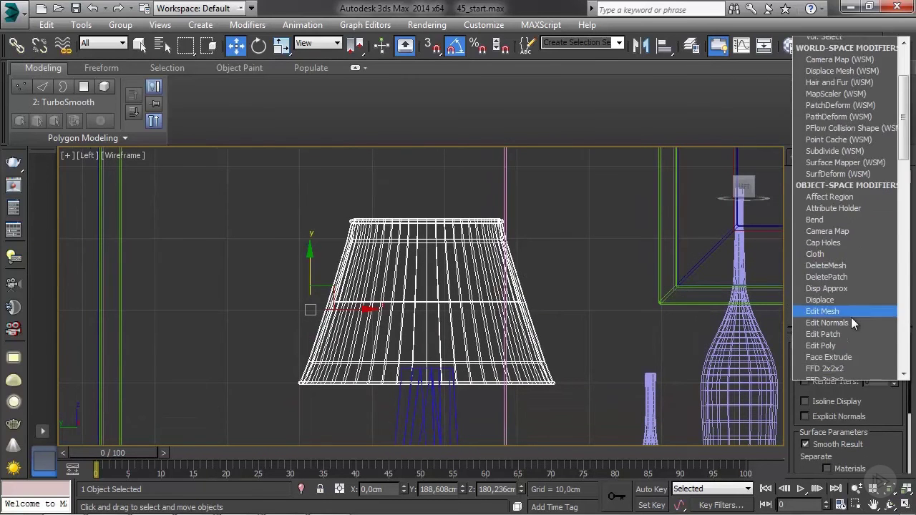
pyautogui.click(844, 282)
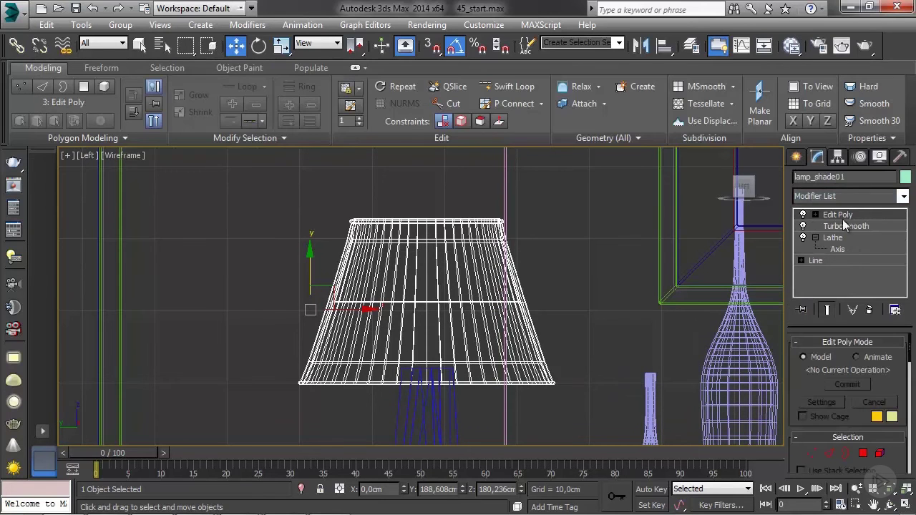
pyautogui.moveTo(842, 239); pyautogui.dragTo(838, 245)
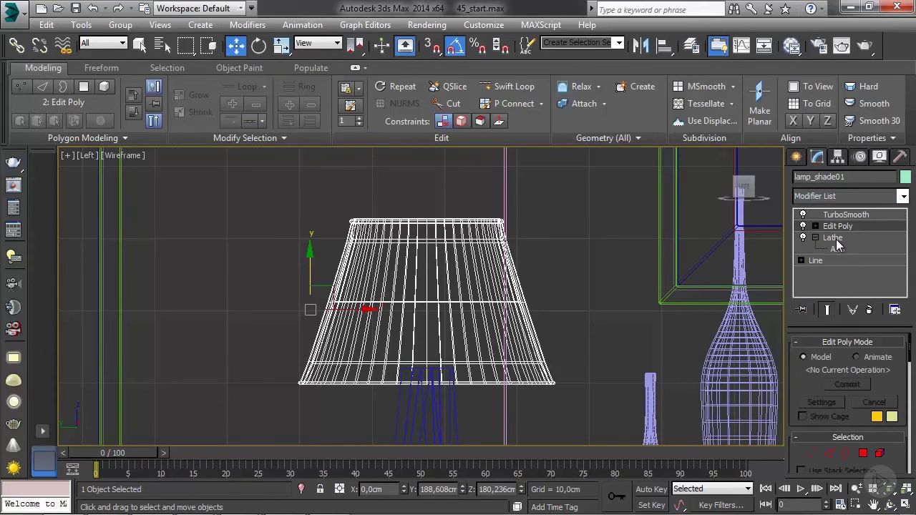
# Use Swift Loop to add edge loops around the shade wall just below the top rim and just above the bottom rim
pyautogui.click(514, 86)
pyautogui.scroll(5, 366, 245)
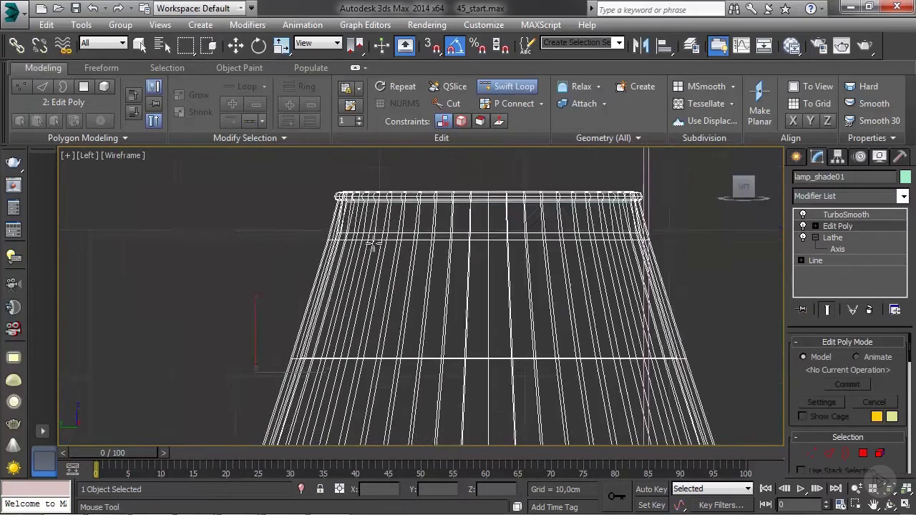
pyautogui.click(338, 189)
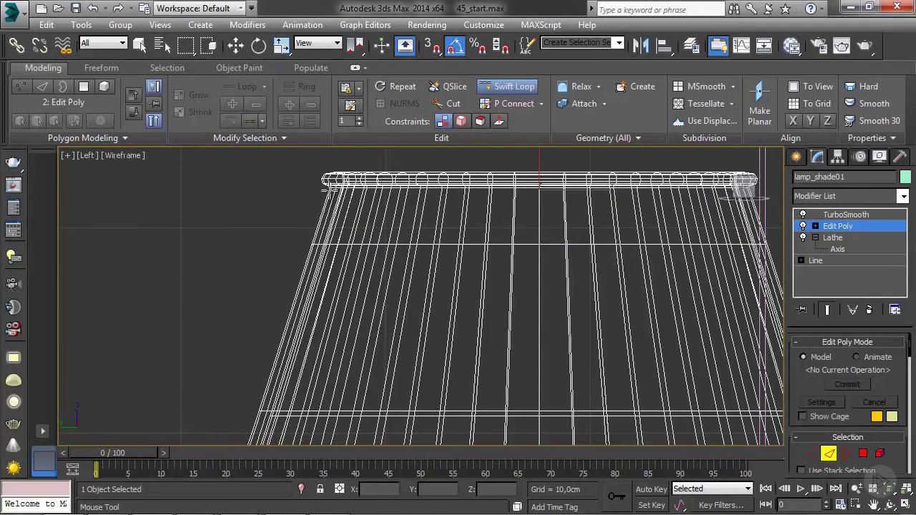
pyautogui.moveTo(338, 415); pyautogui.dragTo(414, 272, button='middle')
pyautogui.moveTo(377, 381); pyautogui.dragTo(437, 270, button='middle')
pyautogui.scroll(4, 334, 312)
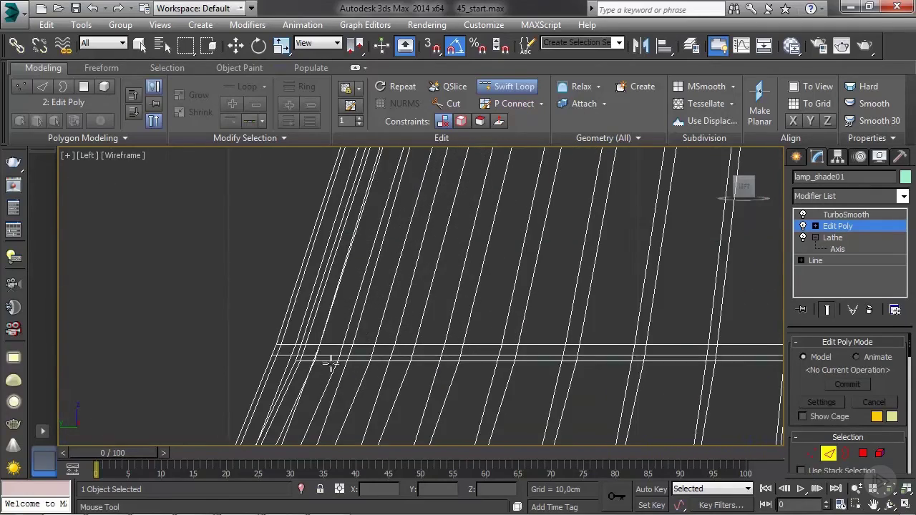
pyautogui.moveTo(307, 407); pyautogui.dragTo(290, 273, button='middle')
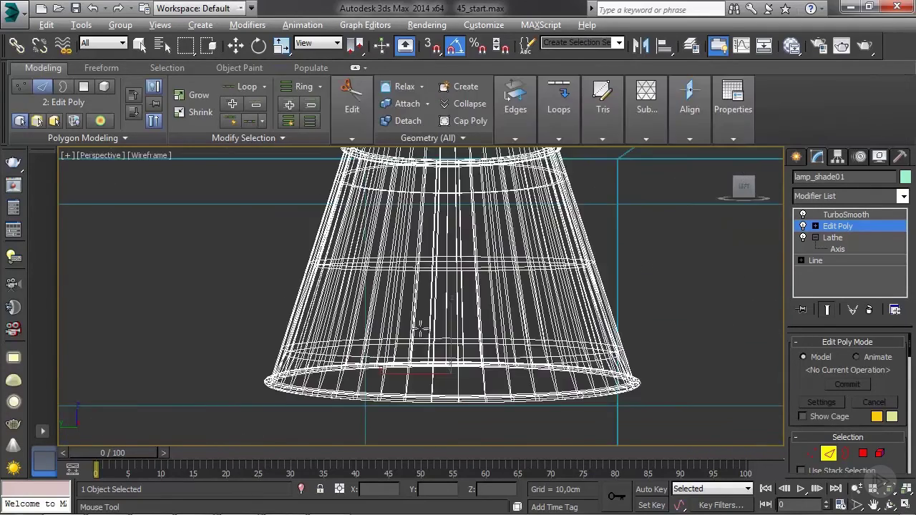
# Show the lampshade in a shaded Perspective view and turn off the TurboSmooth result
pyautogui.keyDown('alt'); pyautogui.moveTo(420, 328); pyautogui.dragTo(470, 364, button='middle'); pyautogui.keyUp('alt')
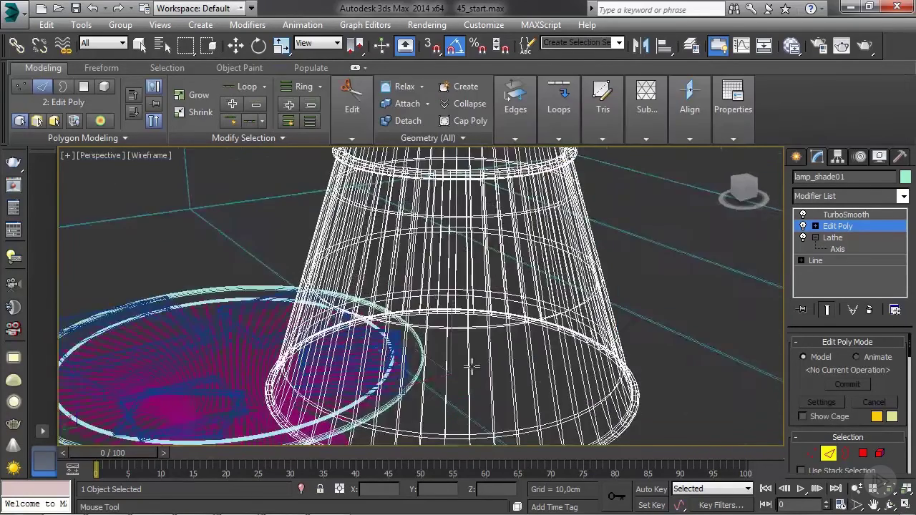
pyautogui.click(147, 157)
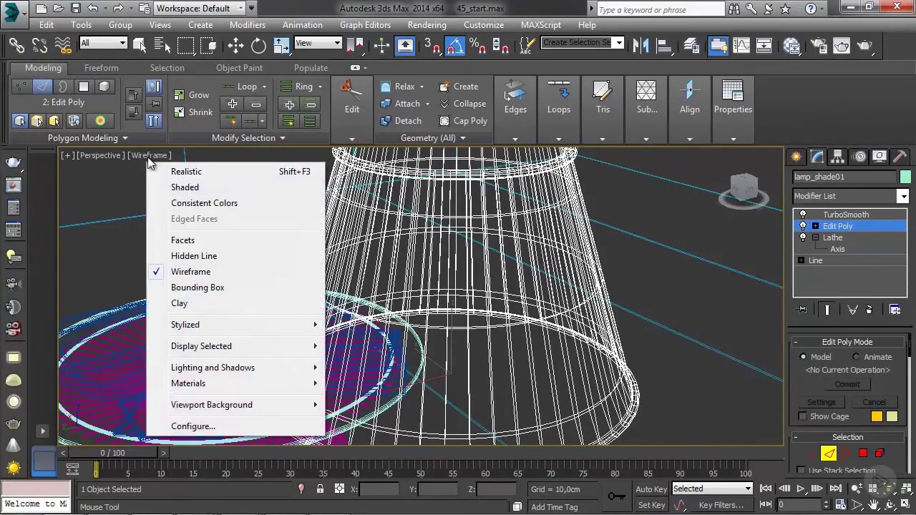
pyautogui.click(189, 188)
pyautogui.keyDown('alt'); pyautogui.moveTo(402, 317); pyautogui.dragTo(431, 383, button='middle'); pyautogui.keyUp('alt')
pyautogui.scroll(4, 431, 383)
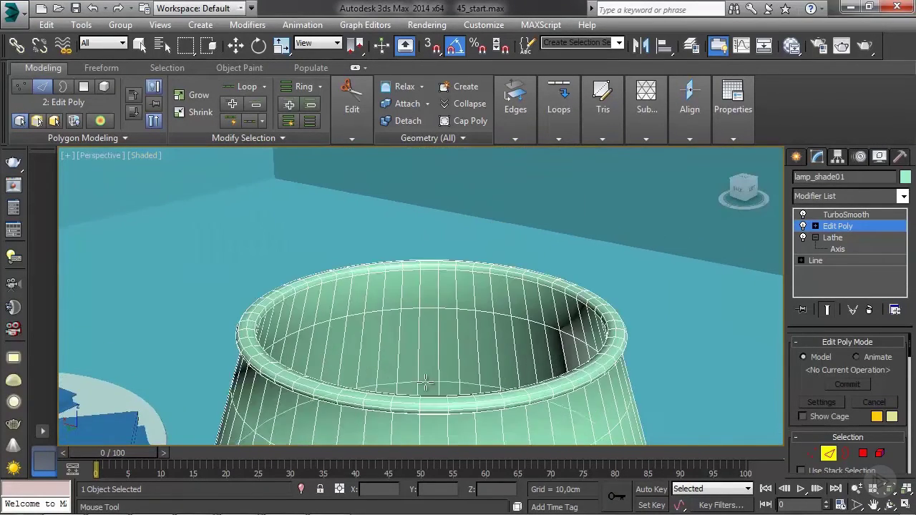
pyautogui.click(802, 214)
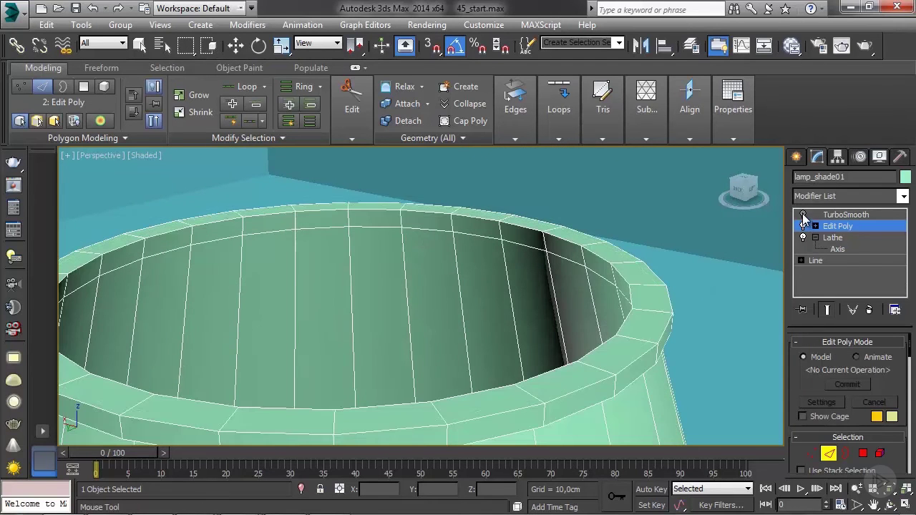
# Add edge loops on the top rim's upper face near the outer edge and along both edges of its outer face
pyautogui.doubleClick(663, 304)
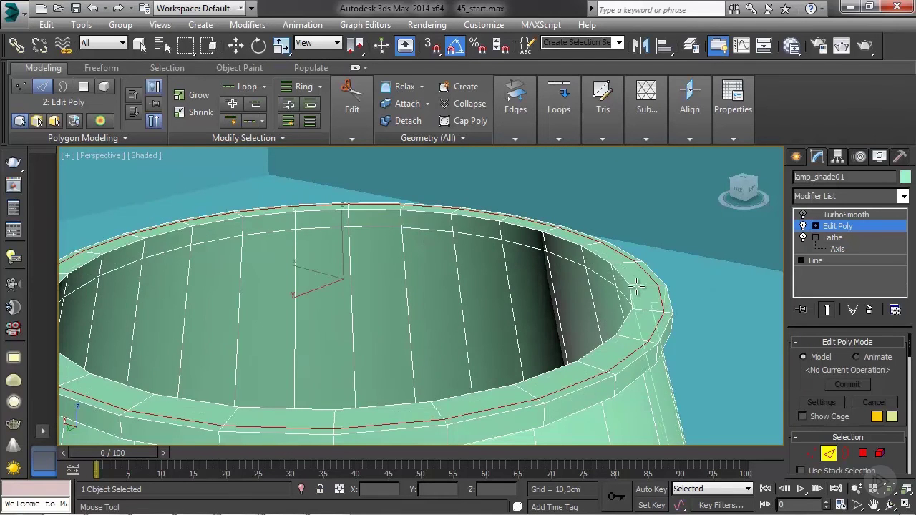
pyautogui.keyDown('alt'); pyautogui.moveTo(631, 340); pyautogui.dragTo(586, 330, button='middle'); pyautogui.keyUp('alt')
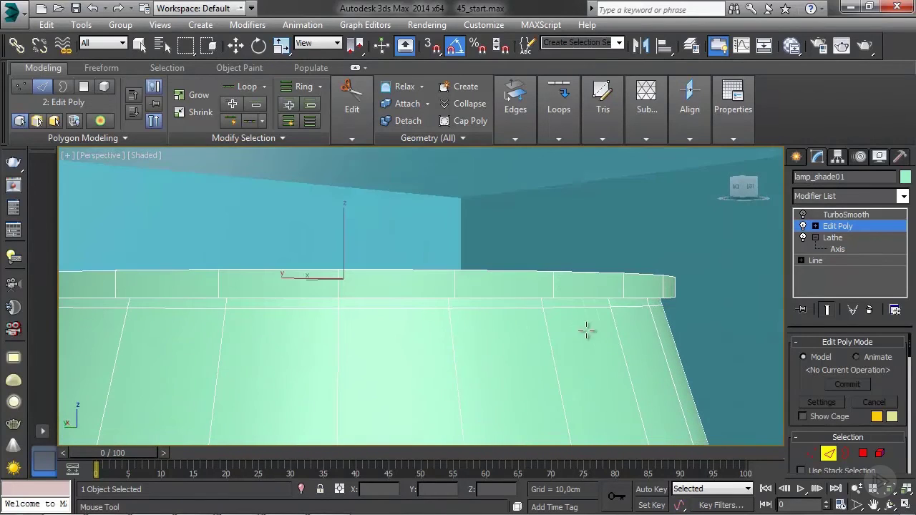
pyautogui.click(552, 278)
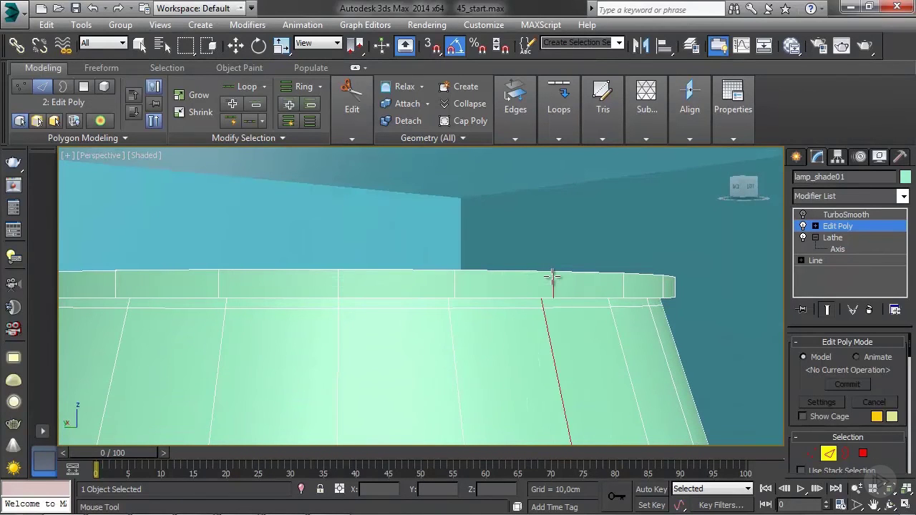
pyautogui.doubleClick(553, 279)
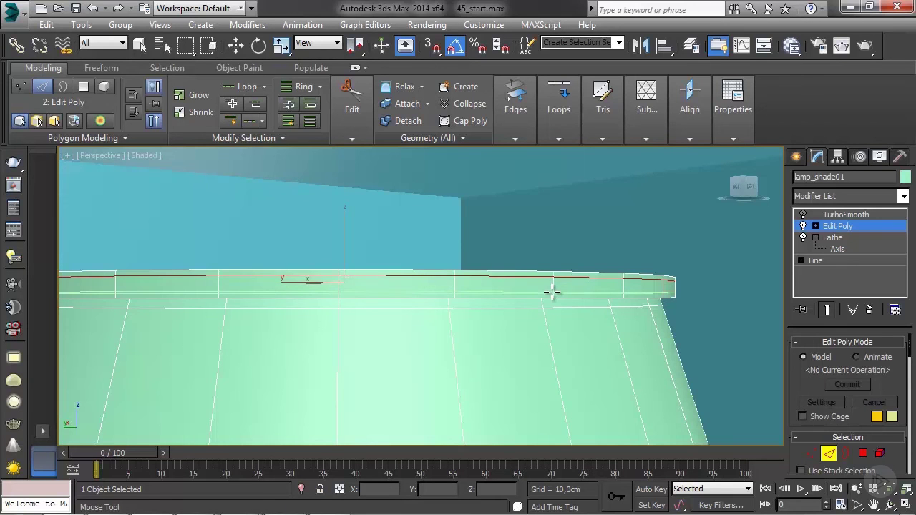
# Add an edge loop on the underside of the top rim, close to its outer edge
pyautogui.keyDown('alt'); pyautogui.moveTo(527, 343); pyautogui.dragTo(544, 279, button='middle'); pyautogui.keyUp('alt')
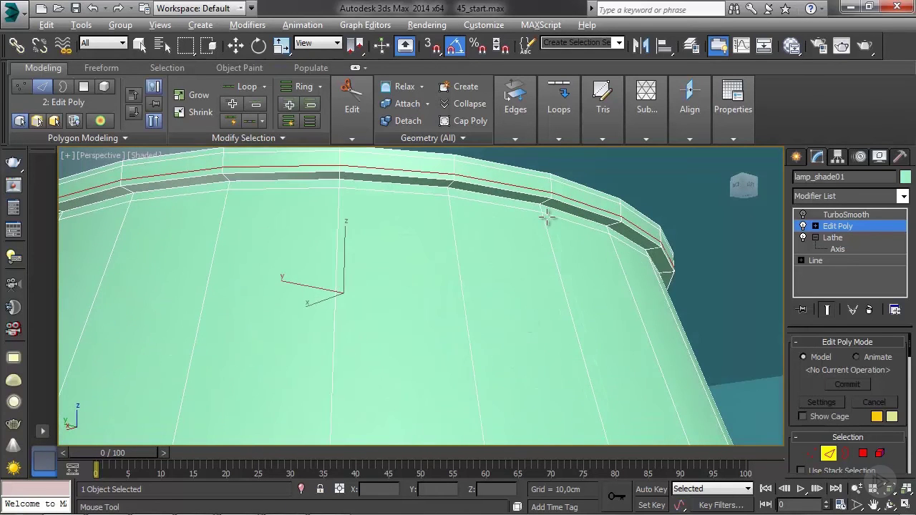
pyautogui.keyDown('alt'); pyautogui.moveTo(547, 216); pyautogui.dragTo(525, 260, button='middle'); pyautogui.keyUp('alt')
pyautogui.scroll(3, 511, 258)
pyautogui.scroll(-1, 499, 276)
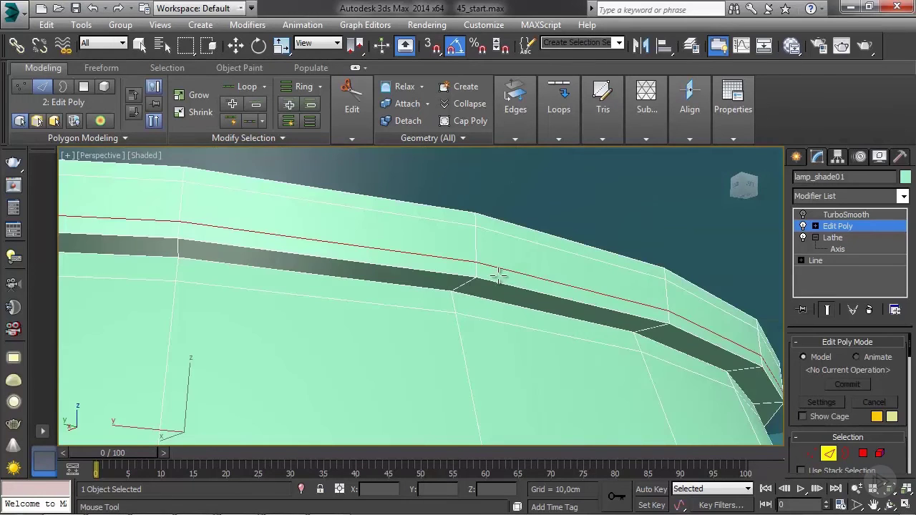
pyautogui.keyDown('alt'); pyautogui.moveTo(462, 286); pyautogui.dragTo(721, 324, button='middle'); pyautogui.keyUp('alt')
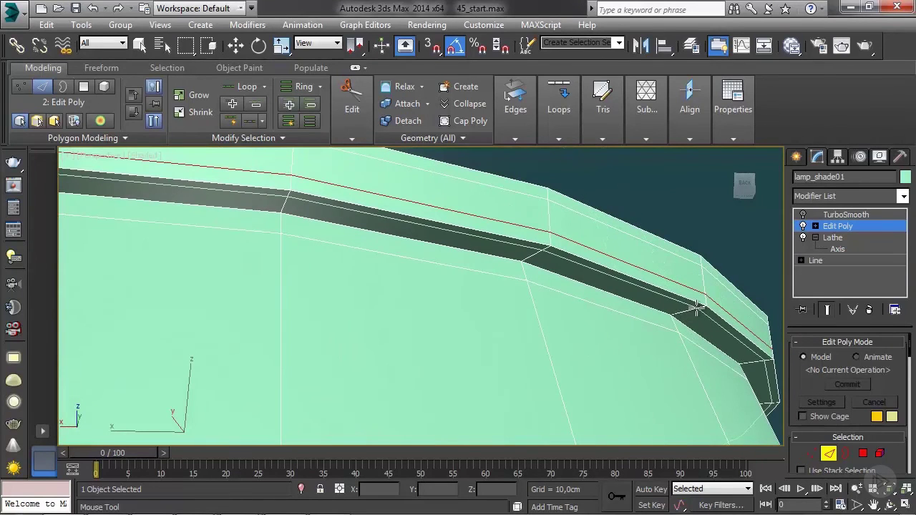
# Add edge loops along both edges of the bottom rim's outer face and along its upper face, and leave Swift Loop
pyautogui.keyDown('alt'); pyautogui.moveTo(696, 308); pyautogui.dragTo(622, 229, button='middle'); pyautogui.keyUp('alt')
pyautogui.scroll(-8, 624, 266)
pyautogui.scroll(3, 572, 327)
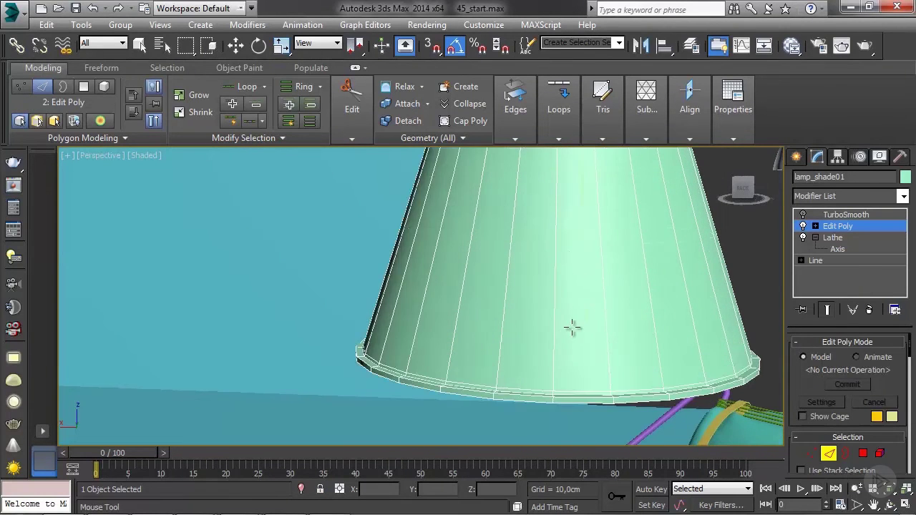
pyautogui.scroll(5, 532, 387)
pyautogui.keyDown('alt'); pyautogui.moveTo(515, 385); pyautogui.dragTo(541, 300, button='middle'); pyautogui.keyUp('alt')
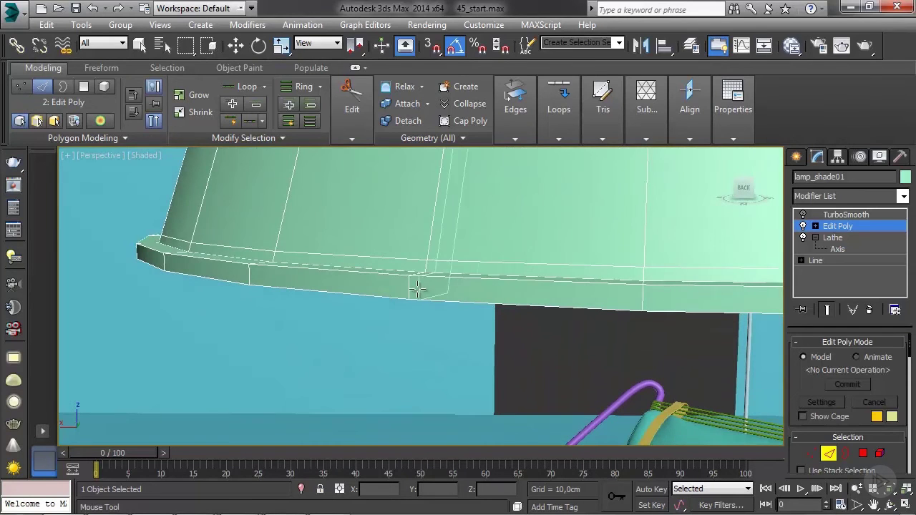
pyautogui.doubleClick(409, 295)
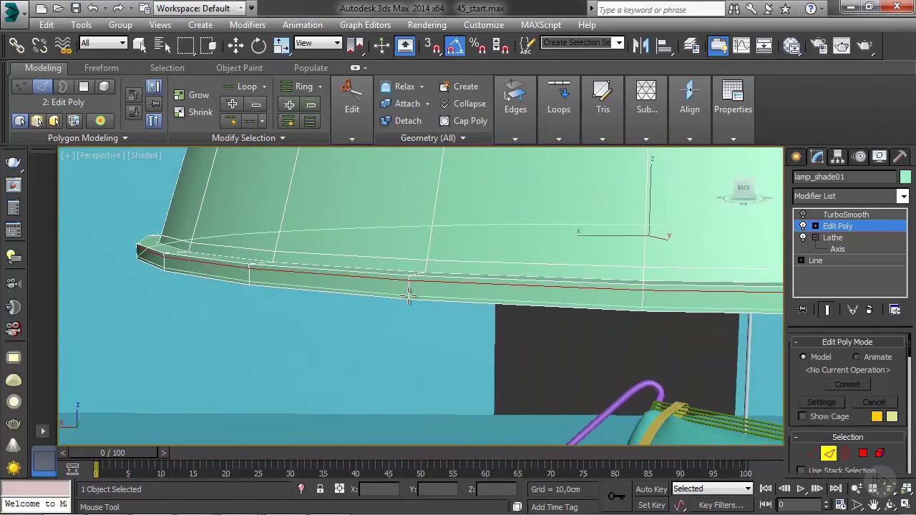
pyautogui.click(409, 294)
pyautogui.keyDown('alt'); pyautogui.moveTo(409, 292); pyautogui.dragTo(430, 324, button='middle'); pyautogui.keyUp('alt')
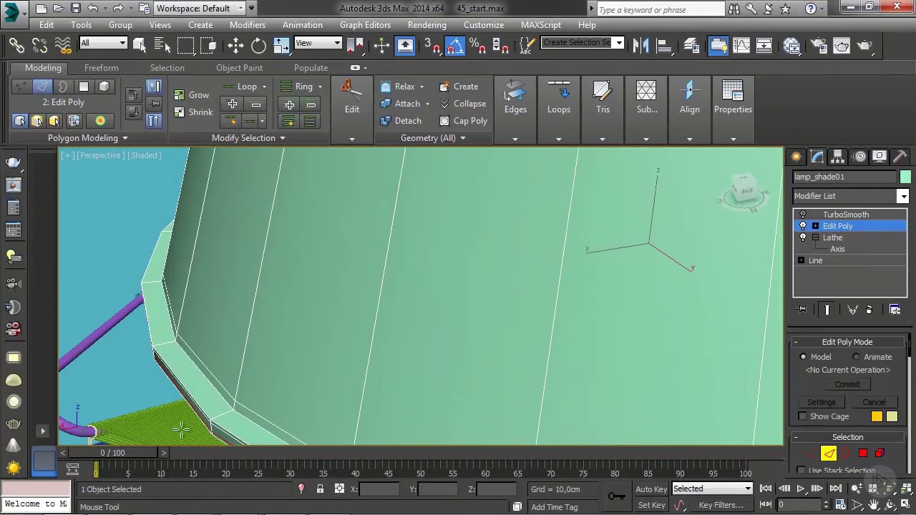
pyautogui.click(226, 413)
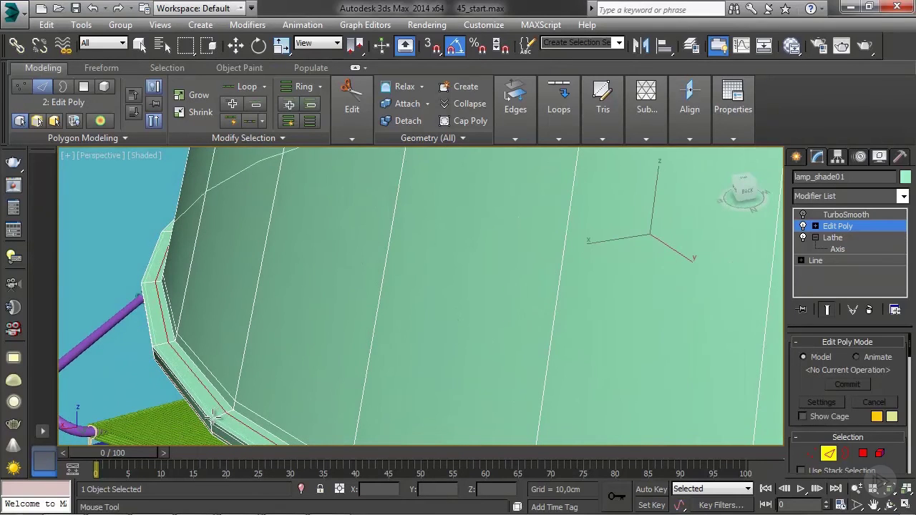
pyautogui.press('w')
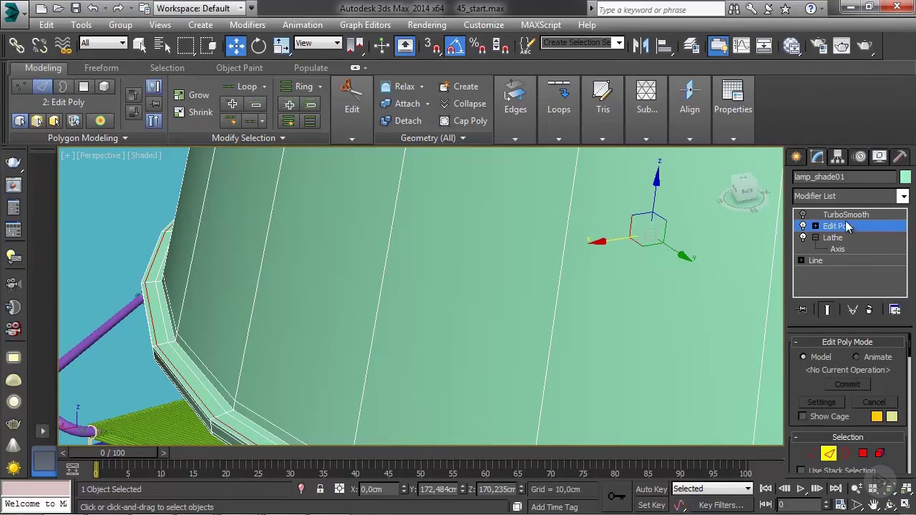
# Turn the TurboSmooth result back on, check the whole shade, and return to the TurboSmooth level
pyautogui.click(803, 215)
pyautogui.keyDown('alt'); pyautogui.moveTo(422, 337); pyautogui.dragTo(430, 318, button='middle'); pyautogui.keyUp('alt')
pyautogui.scroll(-5, 430, 318)
pyautogui.keyDown('alt'); pyautogui.moveTo(491, 301); pyautogui.dragTo(587, 341, button='middle'); pyautogui.keyUp('alt')
pyautogui.scroll(-6, 466, 330)
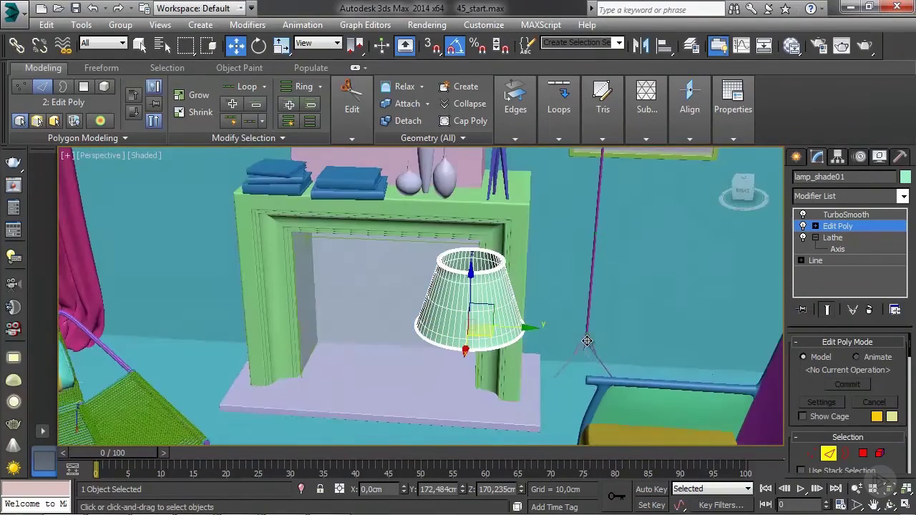
pyautogui.click(839, 216)
# Show the scene from the Top view in wireframe, framed around the three lamp legs
pyautogui.press('t')
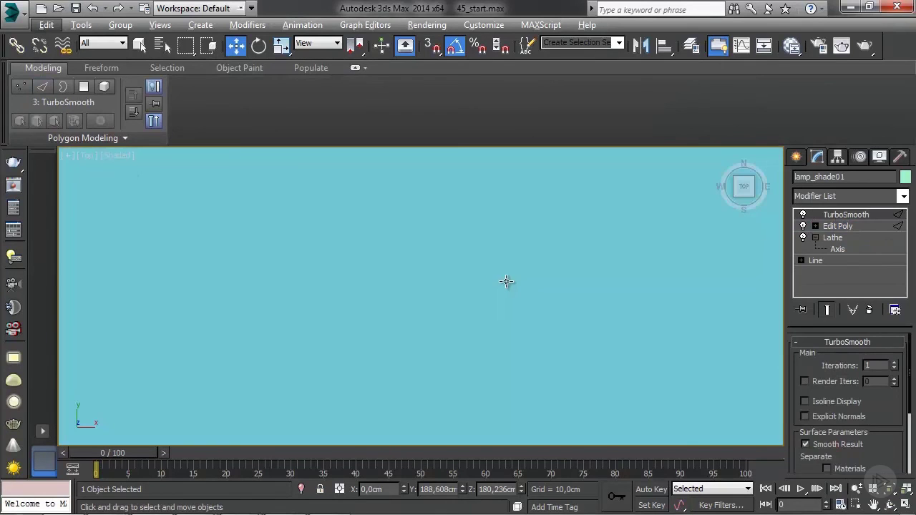
pyautogui.click(121, 161)
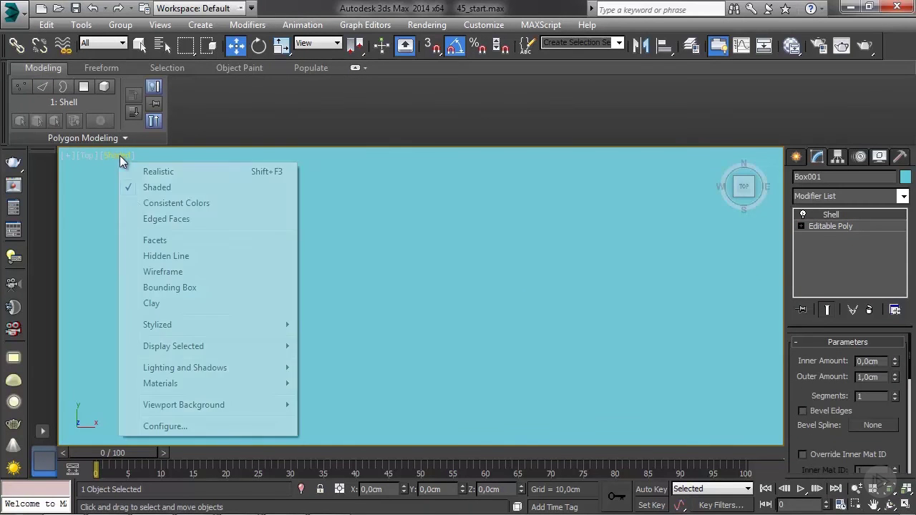
pyautogui.click(120, 157)
pyautogui.click(149, 273)
pyautogui.scroll(-3, 329, 307)
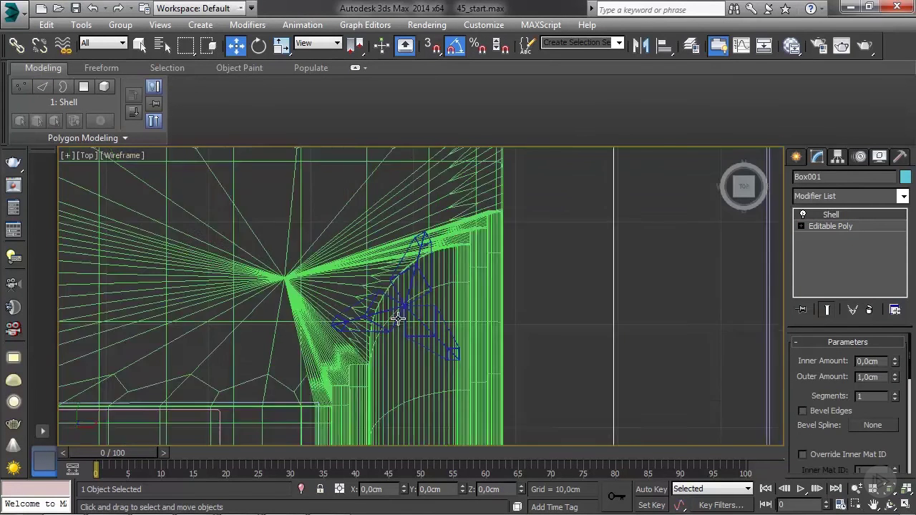
# Move the lampshade over the lamp legs on the fireplace mantel and centre it on the point where the three legs meet
pyautogui.moveTo(397, 390)
pyautogui.mouseDown(button='middle')
pyautogui.moveTo(397, 293)
pyautogui.moveTo(289, 288)
pyautogui.mouseUp(button='middle')
pyautogui.scroll(-2, 289, 288)
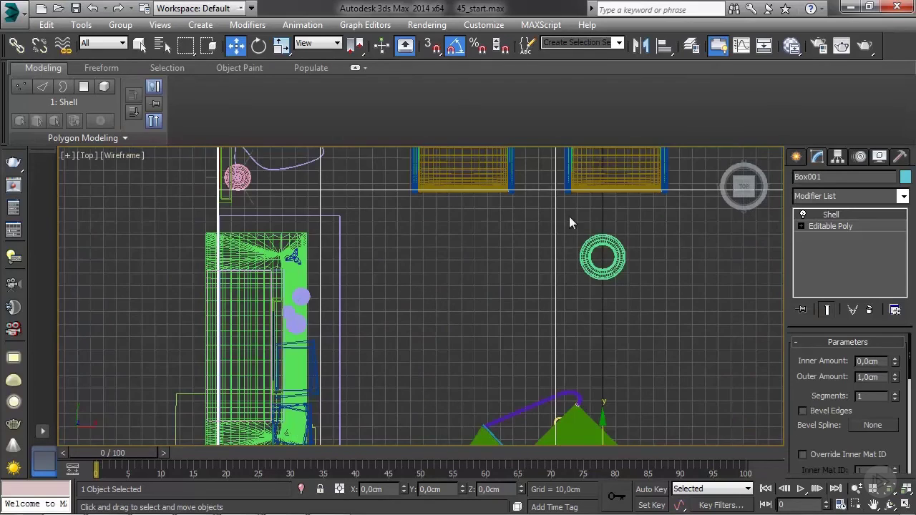
pyautogui.click(623, 255)
pyautogui.moveTo(657, 236); pyautogui.dragTo(341, 237)
pyautogui.scroll(4, 315, 337)
pyautogui.moveTo(316, 337); pyautogui.dragTo(323, 281, button='middle')
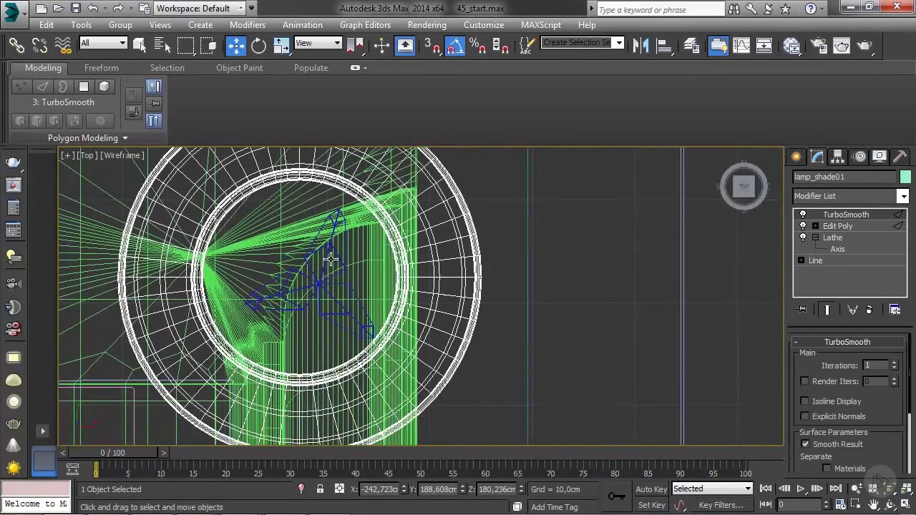
pyautogui.scroll(-4, 325, 265)
pyautogui.moveTo(356, 193); pyautogui.dragTo(366, 194)
pyautogui.moveTo(319, 156); pyautogui.dragTo(319, 159)
pyautogui.scroll(4, 315, 221)
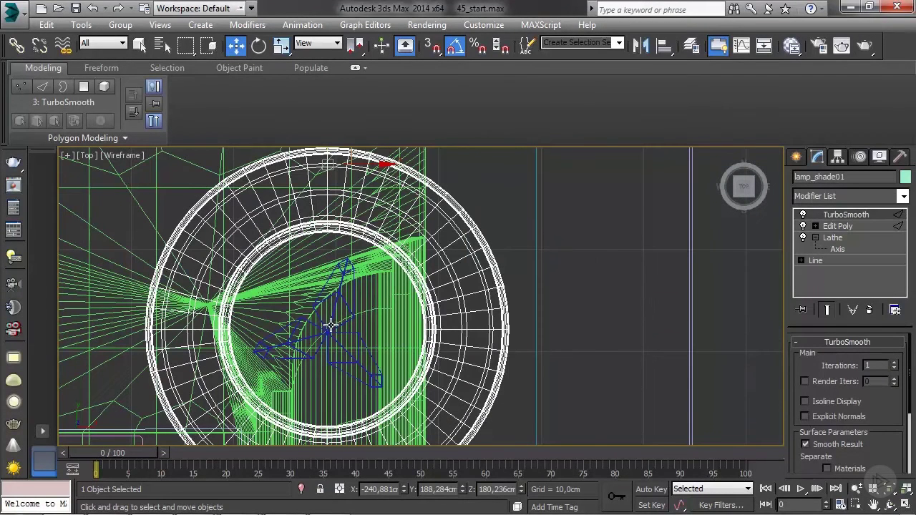
# Group the lampshade and the three legs under the name lamp_fireplace01, checking the assembled lamp in the Perspective view
pyautogui.keyDown('ctrl'); pyautogui.click(330, 326); pyautogui.keyUp('ctrl')
pyautogui.keyDown('ctrl'); pyautogui.click(301, 343); pyautogui.keyUp('ctrl')
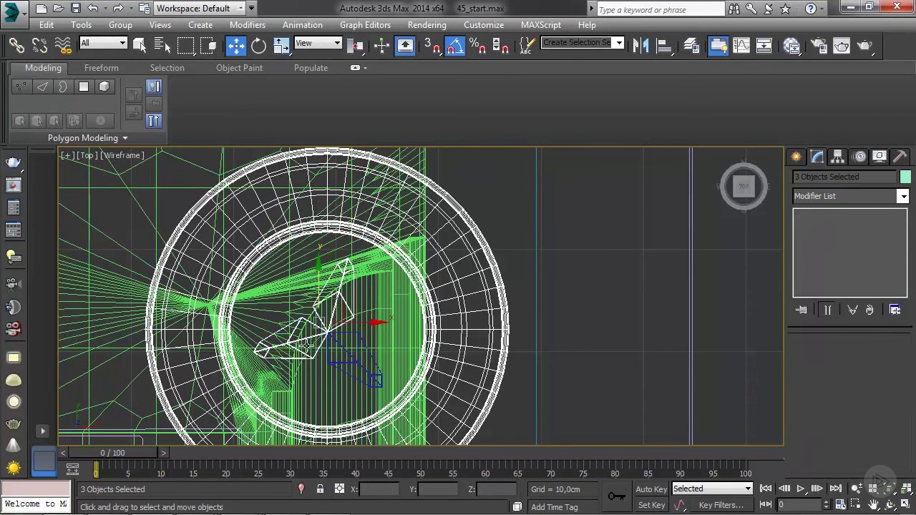
pyautogui.keyDown('ctrl'); pyautogui.click(354, 365); pyautogui.keyUp('ctrl')
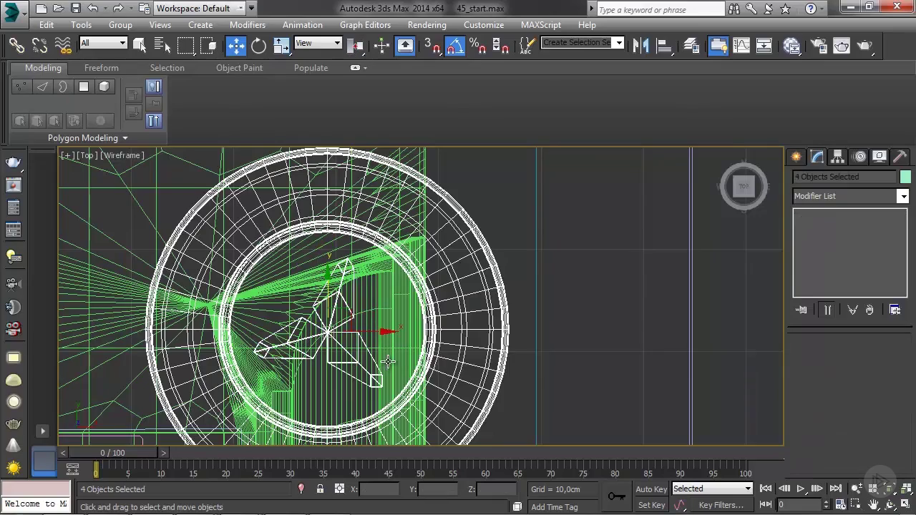
pyautogui.press('p')
pyautogui.press('z')
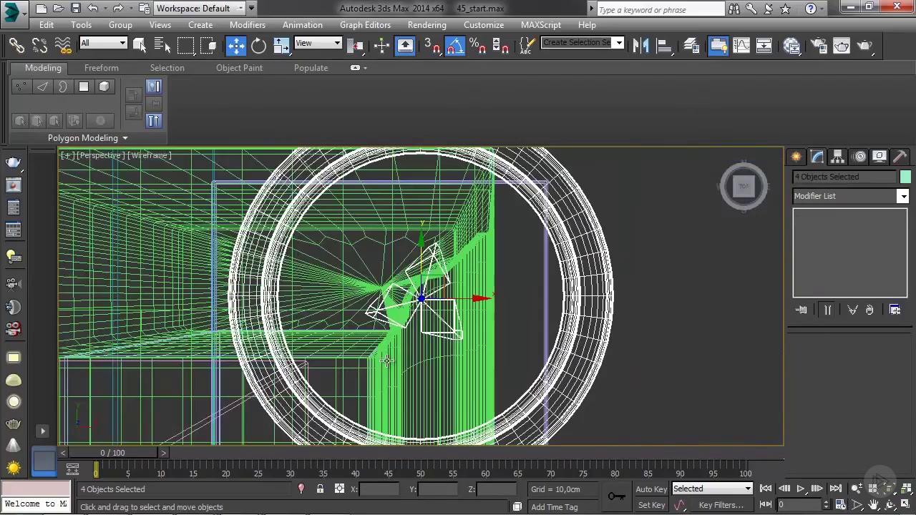
pyautogui.keyDown('alt'); pyautogui.moveTo(413, 368); pyautogui.dragTo(393, 293, button='middle'); pyautogui.keyUp('alt')
pyautogui.scroll(-5, 393, 295)
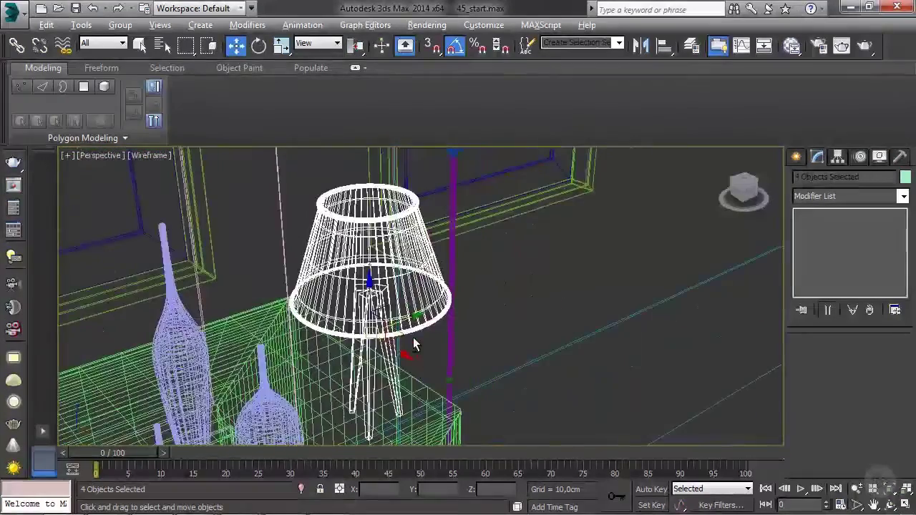
pyautogui.keyDown('alt'); pyautogui.moveTo(416, 343); pyautogui.dragTo(372, 317, button='middle'); pyautogui.keyUp('alt')
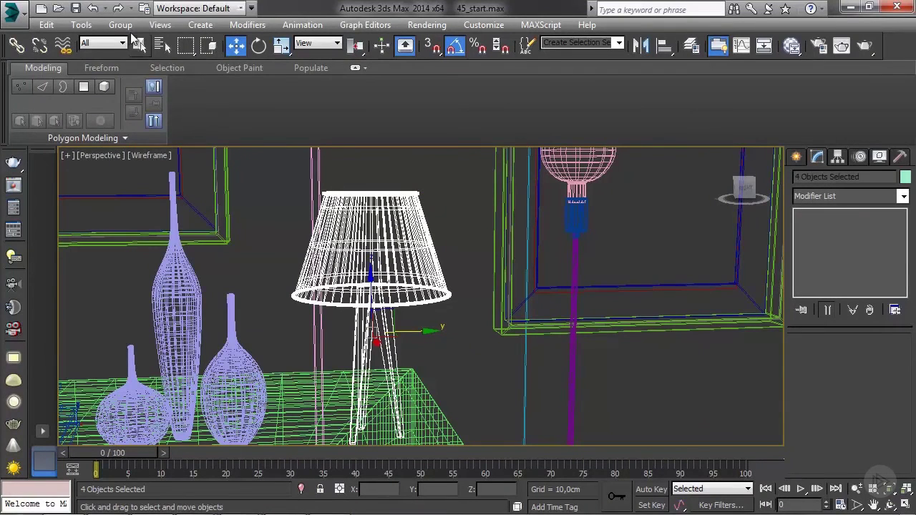
pyautogui.click(120, 24)
pyautogui.click(124, 41)
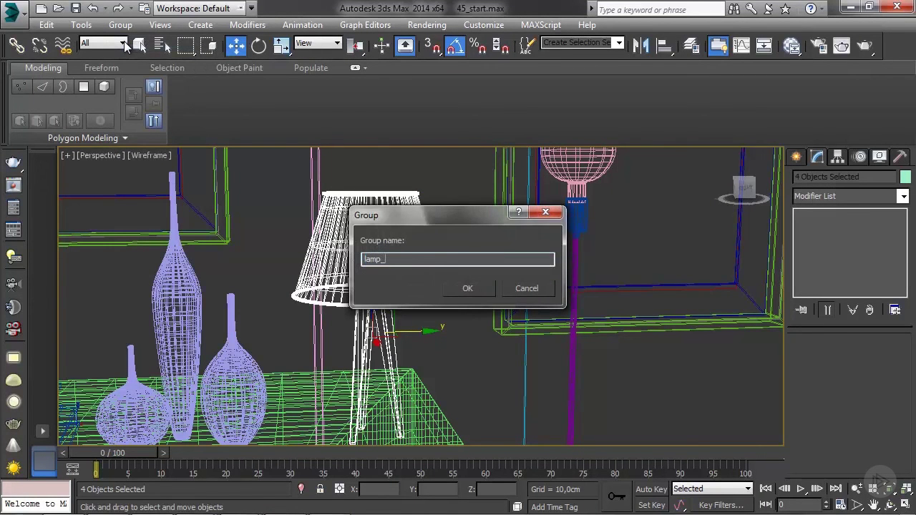
pyautogui.write('lamp_fireplace01')
pyautogui.press('Return')
# Display the Perspective view as Shaded, with the lamp and the neighbouring mantel decorations in frame
pyautogui.scroll(-4, 315, 250)
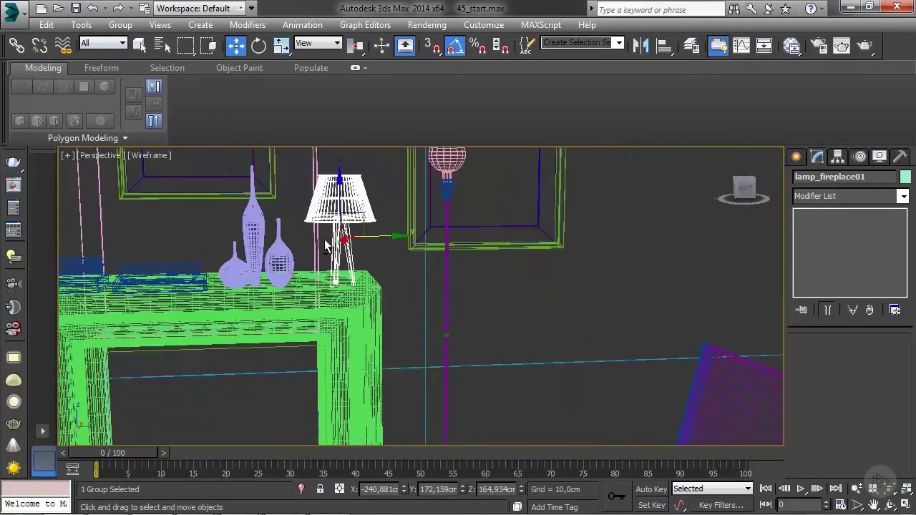
pyautogui.click(139, 155)
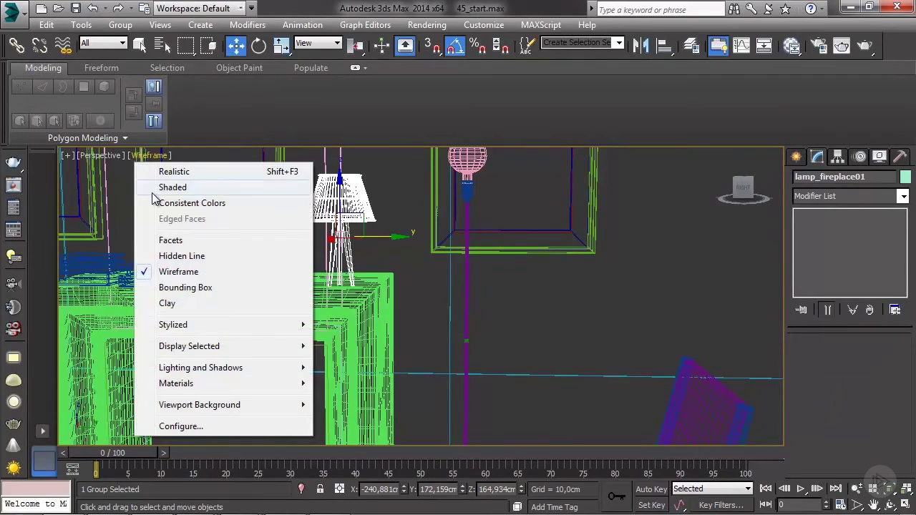
pyautogui.click(172, 187)
pyautogui.scroll(-4, 300, 256)
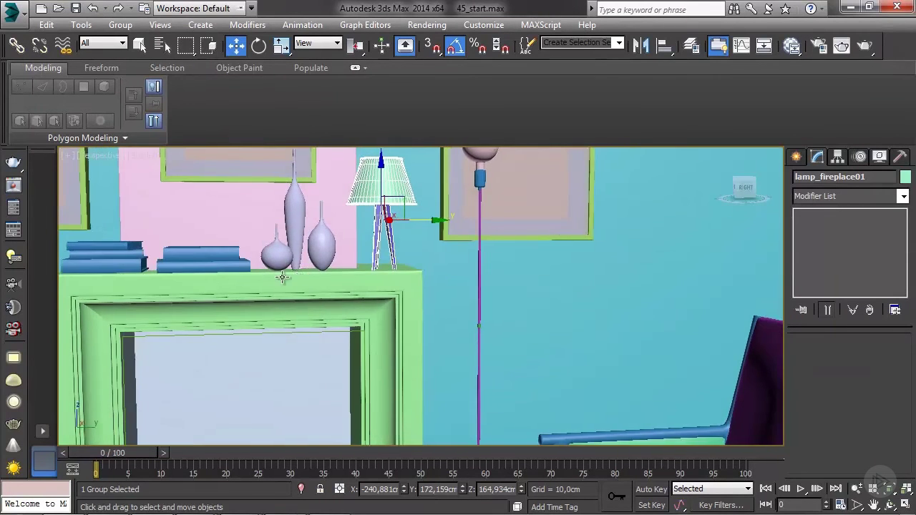
pyautogui.scroll(5, 357, 234)
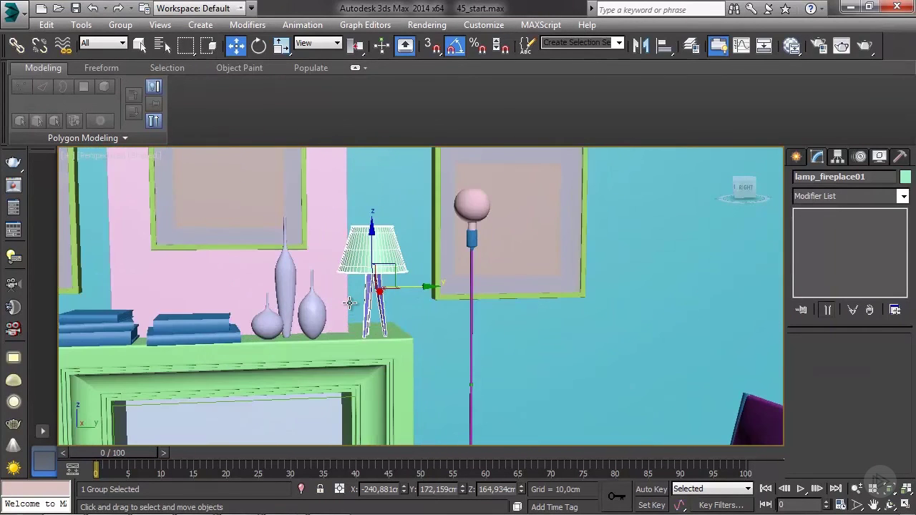
# Rotate the lamp group to -20 degrees around the Z axis and shift it slightly across the mantel top
pyautogui.press('e')
pyautogui.moveTo(399, 289); pyautogui.dragTo(385, 291)
pyautogui.moveTo(303, 337); pyautogui.dragTo(332, 302, button='middle')
pyautogui.scroll(-4, 352, 303)
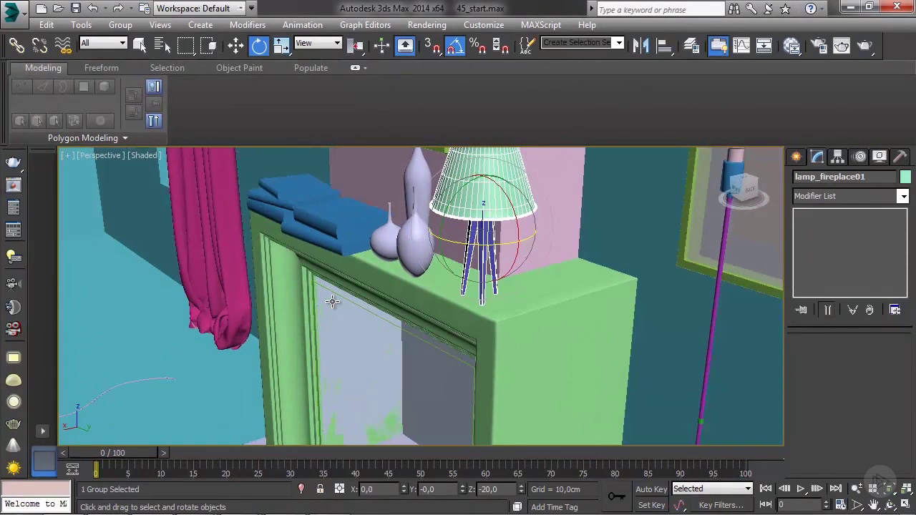
pyautogui.press('w')
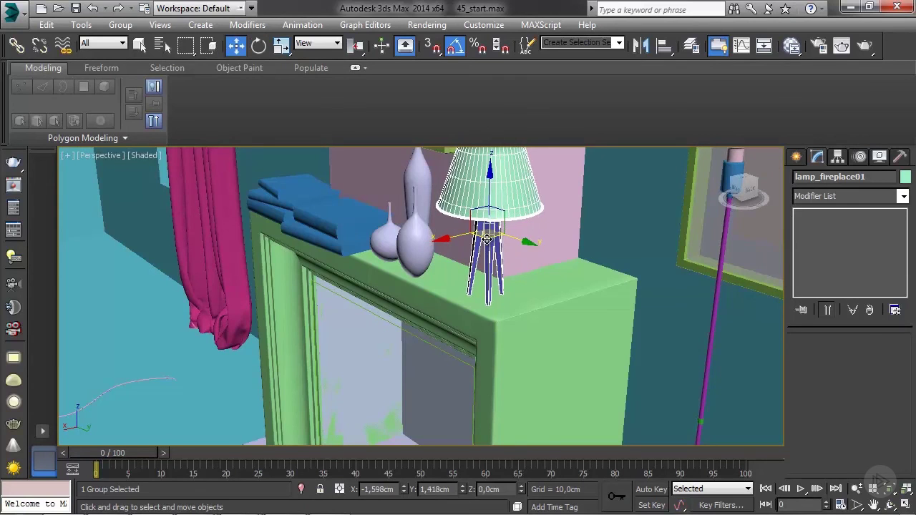